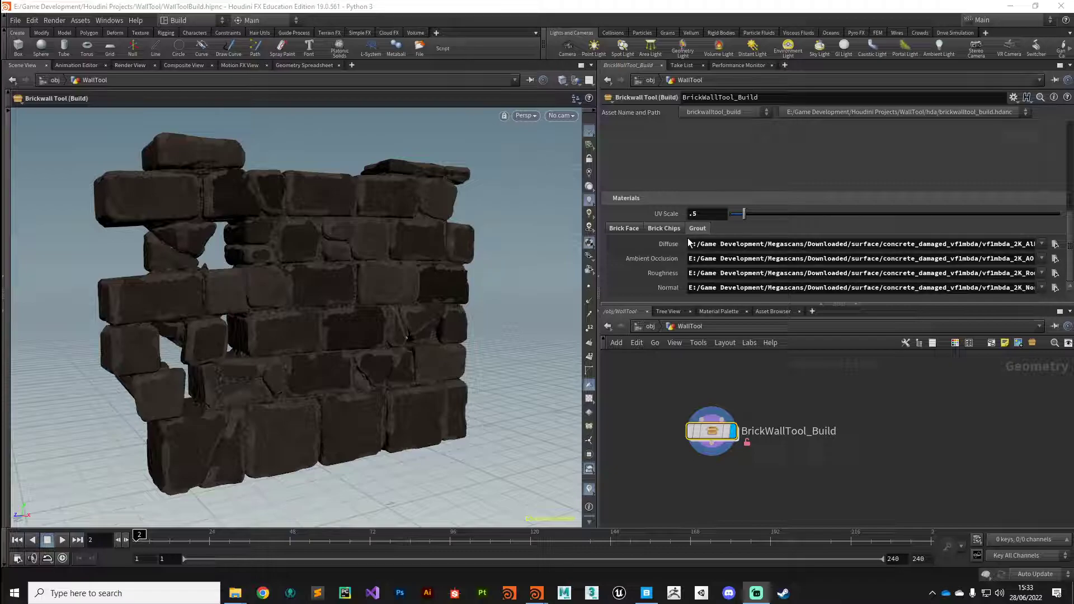
Review the Brick Face, Brick Chips and Grout texture paths.
{"action": "left_click", "coordinate": [625, 231]}
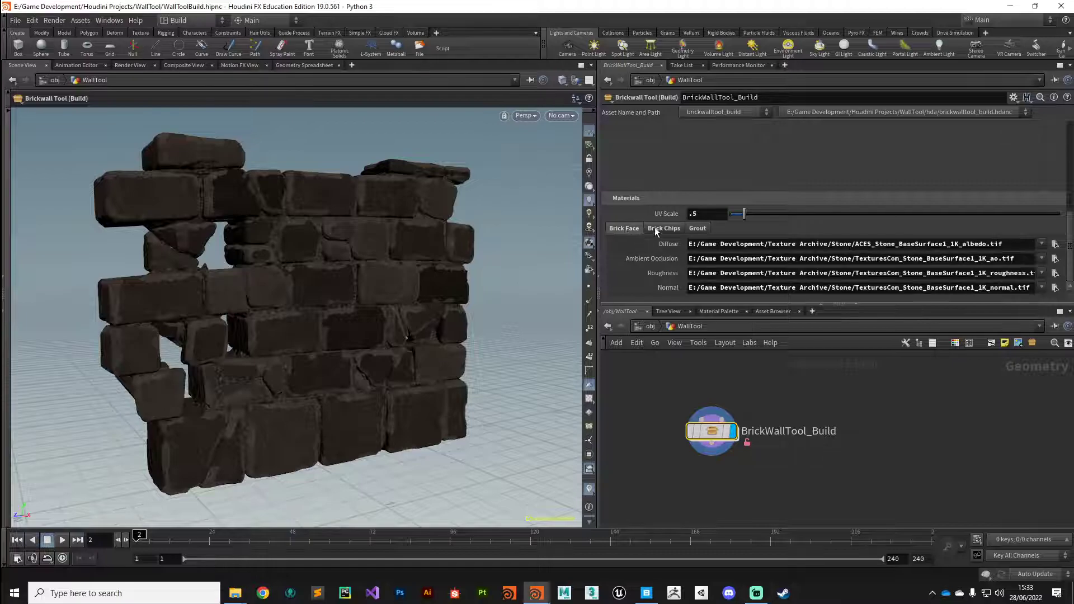
{"action": "left_click", "coordinate": [660, 230]}
{"action": "left_click", "coordinate": [697, 229]}
{"action": "left_click", "coordinate": [663, 231]}
{"action": "left_click", "coordinate": [628, 230]}
{"action": "left_click", "coordinate": [656, 230]}
{"action": "left_click", "coordinate": [697, 229]}
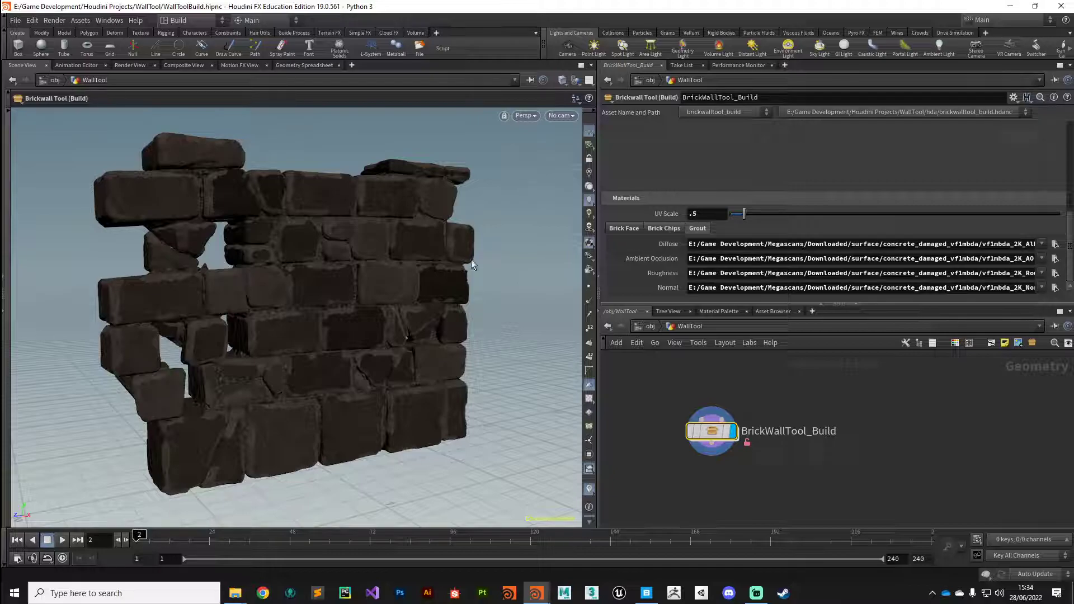
Zoom, pan and orbit the viewport to inspect the brick close-up and the whole wall.
{"action": "key", "text": "space"}
{"action": "scroll", "coordinate": [276, 239], "scroll_direction": "up", "scroll_amount": 5}
{"action": "left_click_drag", "start_coordinate": [197, 204], "coordinate": [269, 259]}
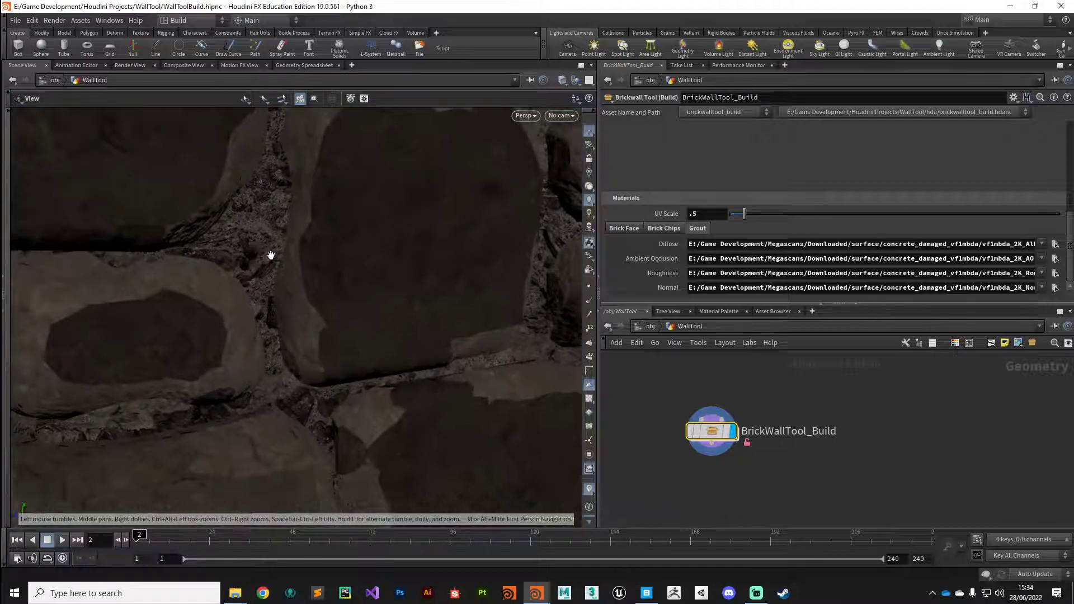
{"action": "scroll", "coordinate": [369, 307], "scroll_direction": "down", "scroll_amount": 5}
{"action": "scroll", "coordinate": [344, 322], "scroll_direction": "down", "scroll_amount": 5}
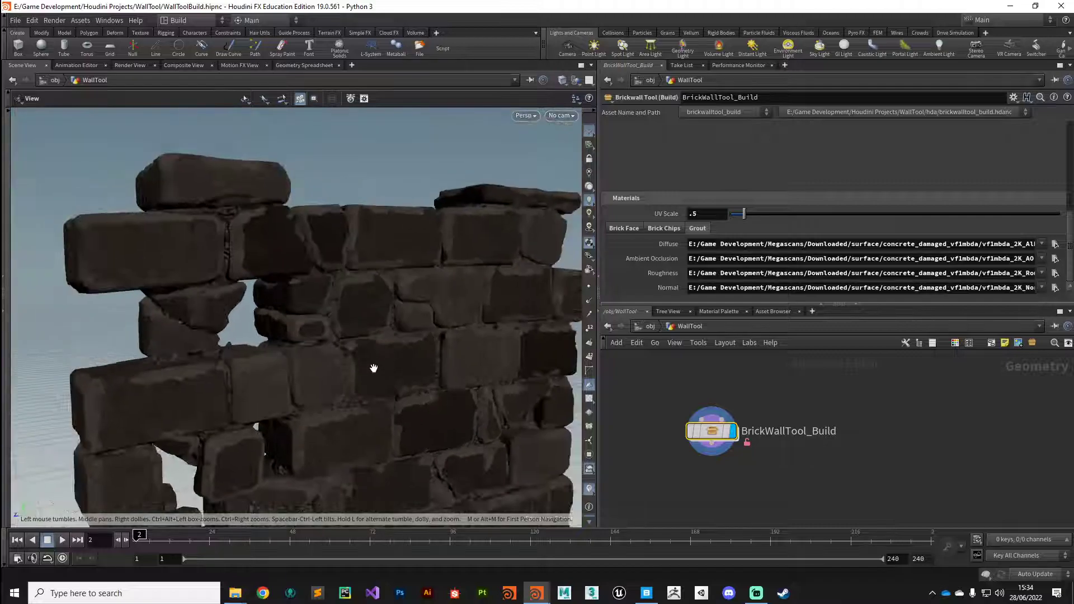
{"action": "left_click_drag", "start_coordinate": [376, 374], "coordinate": [436, 330]}
Move BrickWallTool_Build lower, try UV Scale 1, then restore it to 0.5.
{"action": "mouse_move", "coordinate": [721, 431]}
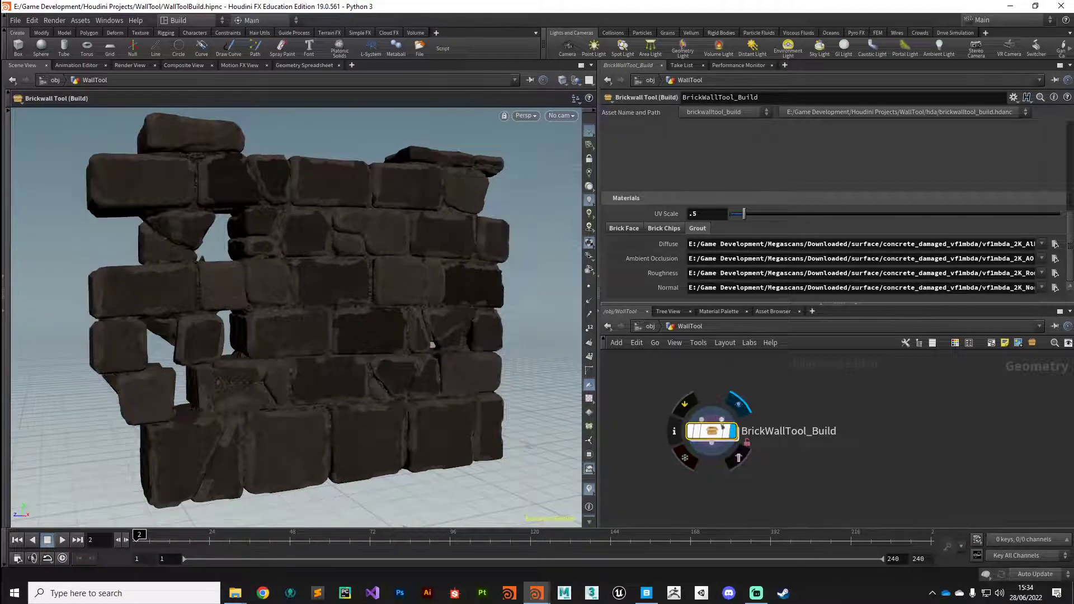
{"action": "left_click_drag", "start_coordinate": [712, 435], "coordinate": [702, 466]}
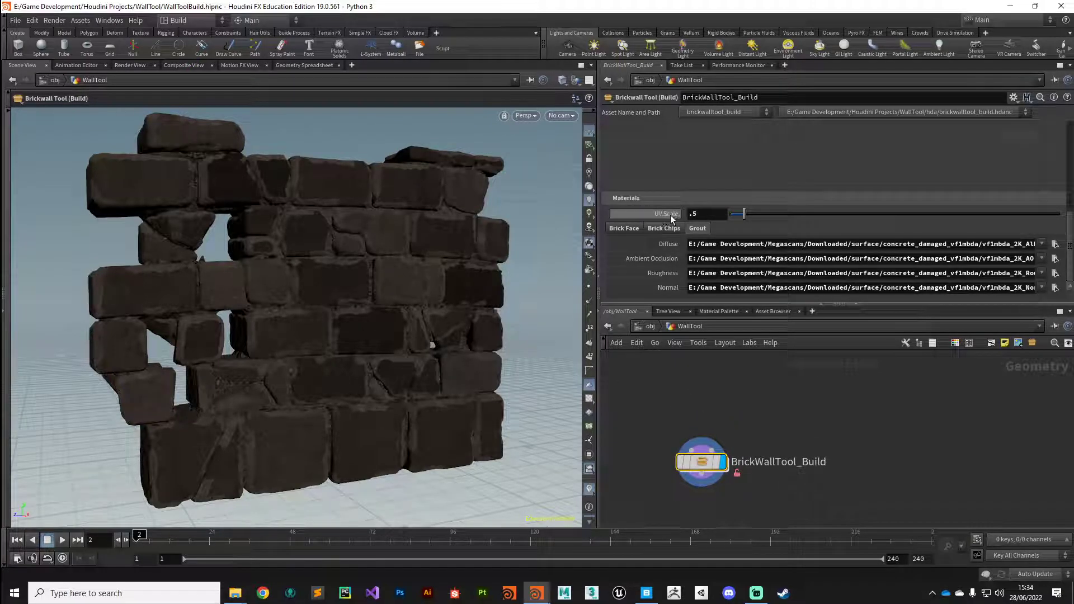
{"action": "double_click", "coordinate": [699, 214]}
{"action": "type", "text": "1"}
{"action": "key", "text": "Return"}
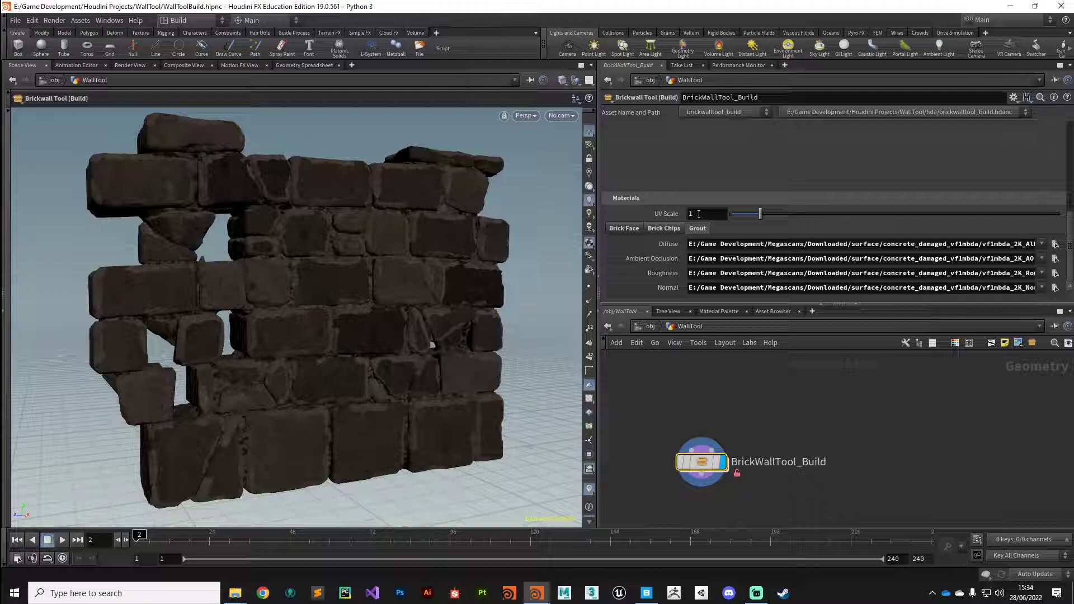
{"action": "double_click", "coordinate": [697, 215]}
{"action": "type", "text": ".5"}
{"action": "key", "text": "Return"}
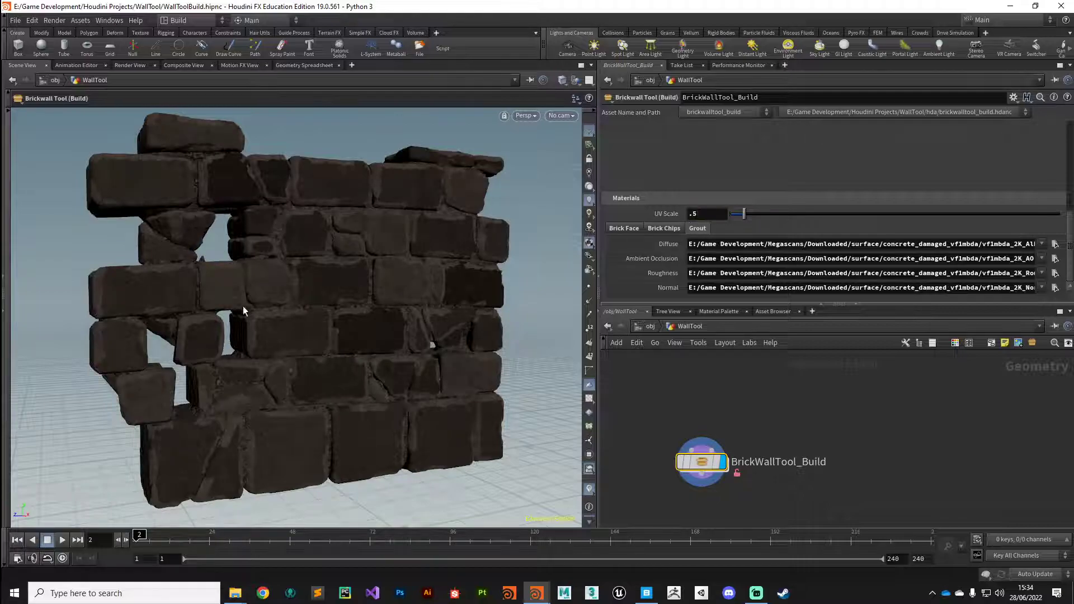
Orbit around the wall to inspect the bricks and move BrickWallTool_Build up and left.
{"action": "key", "text": "Escape"}
{"action": "scroll", "coordinate": [319, 281], "scroll_direction": "up", "scroll_amount": 6}
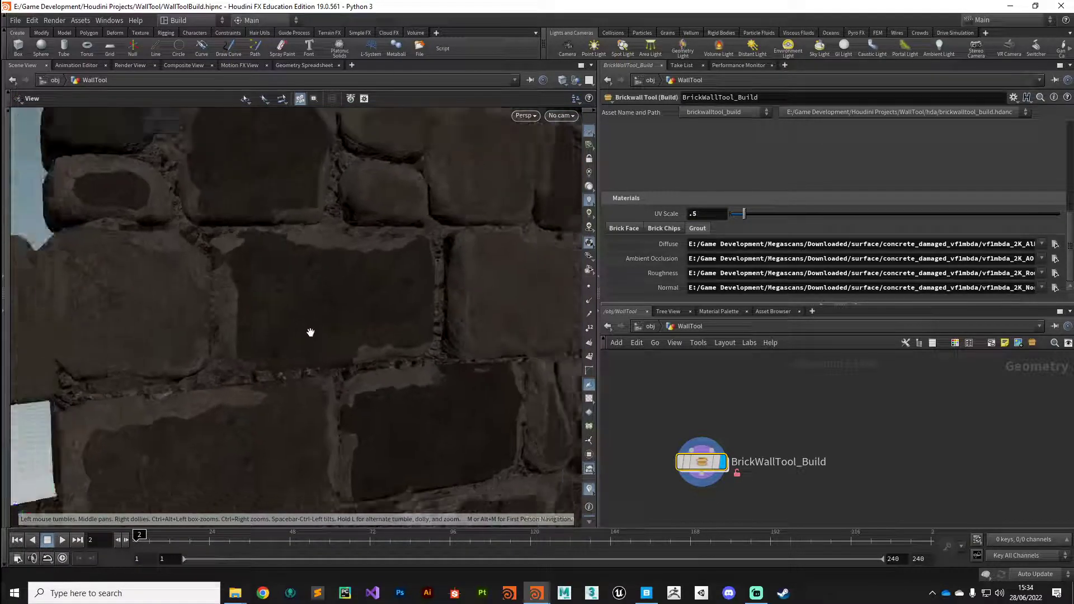
{"action": "scroll", "coordinate": [313, 334], "scroll_direction": "down", "scroll_amount": 5}
{"action": "left_click_drag", "start_coordinate": [331, 376], "coordinate": [350, 402]}
{"action": "key", "text": "Return"}
{"action": "key", "text": "Escape"}
{"action": "key", "text": "Return"}
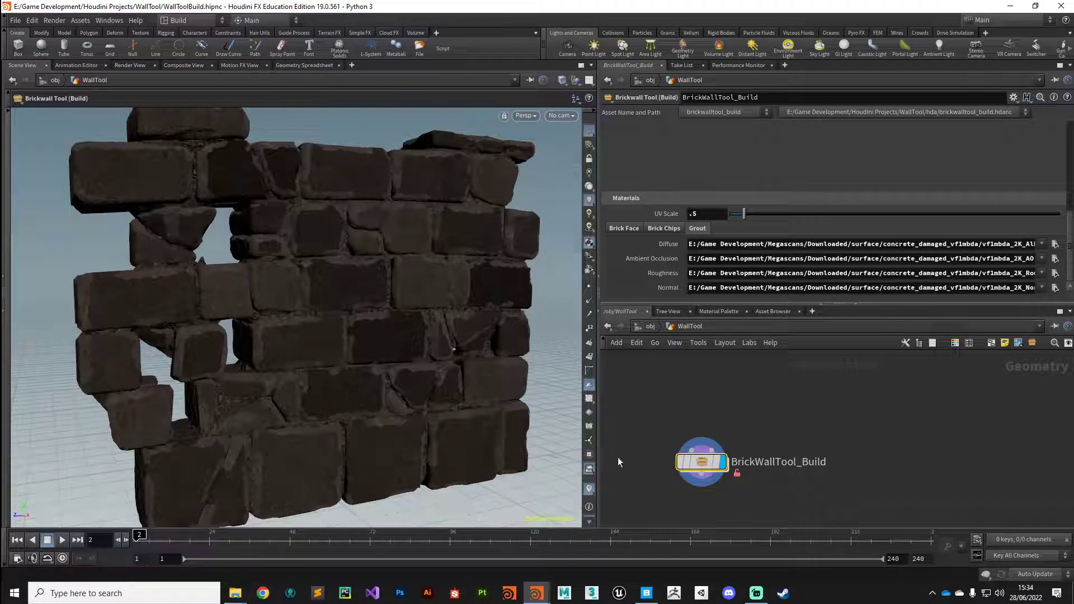
{"action": "left_click_drag", "start_coordinate": [701, 461], "coordinate": [687, 413]}
{"action": "key", "text": "Escape"}
{"action": "left_click_drag", "start_coordinate": [328, 360], "coordinate": [457, 310]}
{"action": "key", "text": "Return"}
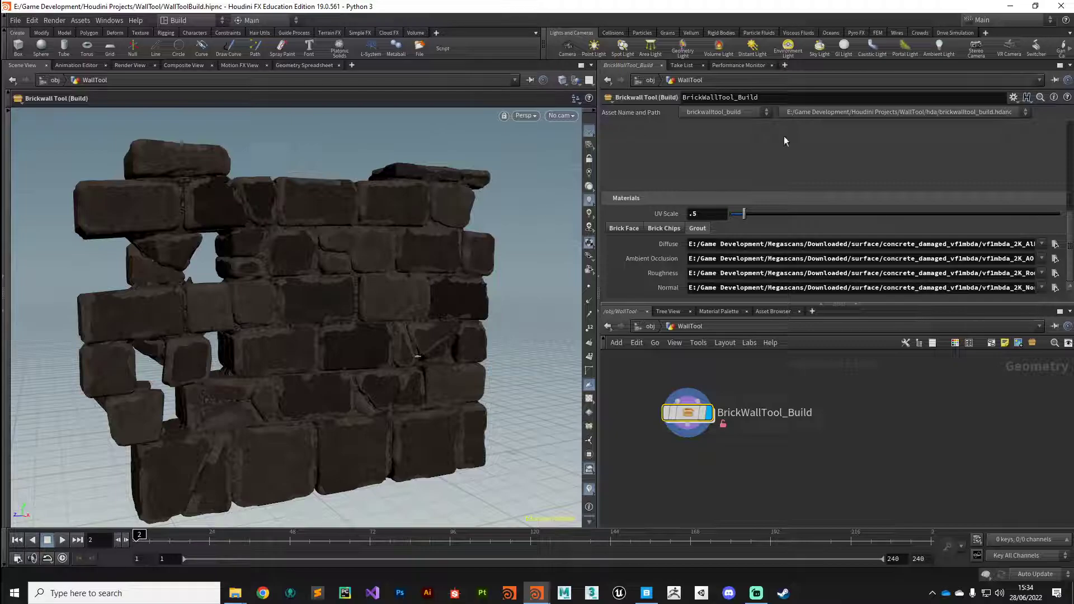
Add an Environment Light using the ACEScg hilly terrain HDR as its map.
{"action": "left_click", "coordinate": [788, 51]}
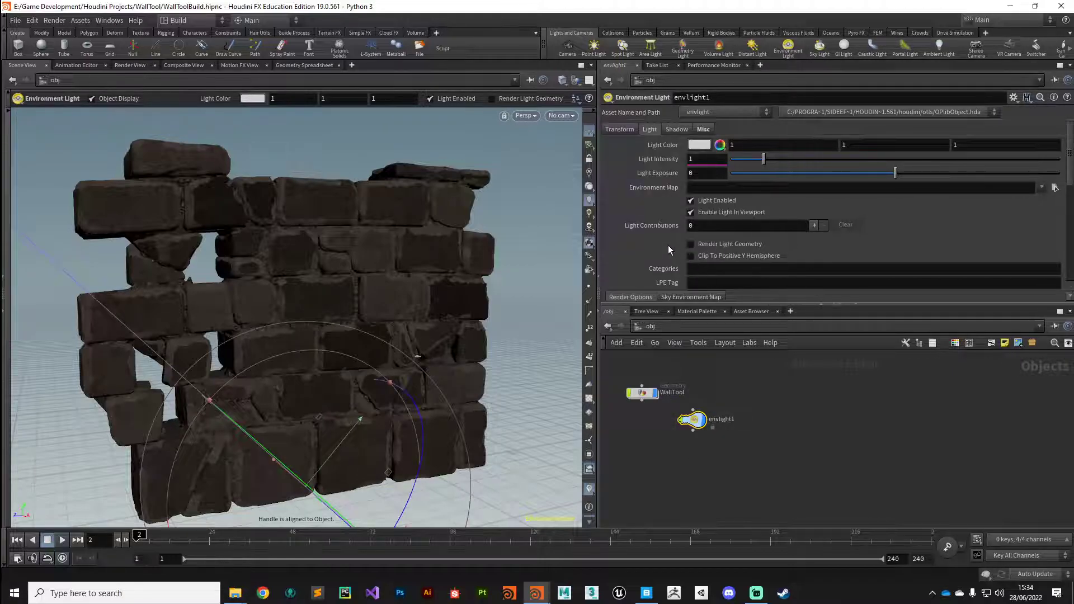
{"action": "left_click", "coordinate": [1056, 187]}
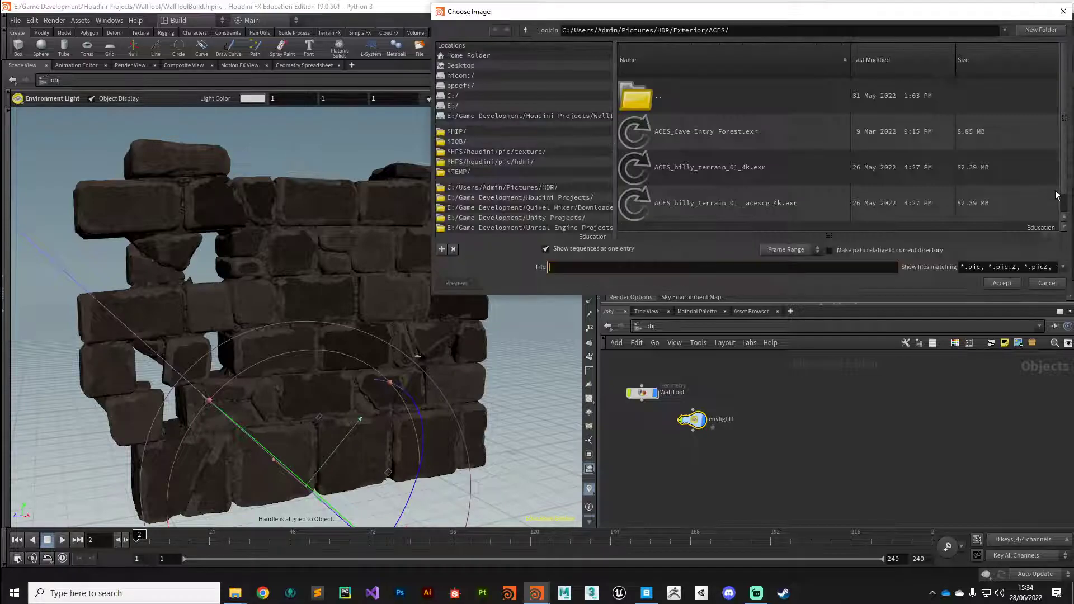
{"action": "left_click", "coordinate": [636, 163]}
{"action": "left_click", "coordinate": [639, 199]}
{"action": "left_click", "coordinate": [1001, 283]}
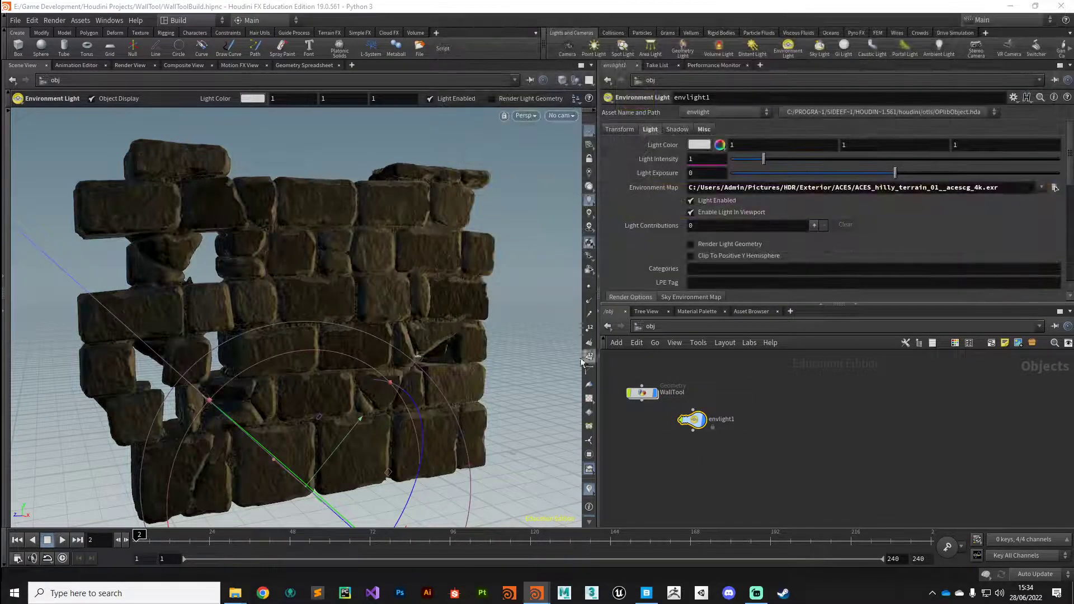
Preview the wall with shadowed lighting and rotate the environment light around Y.
{"action": "left_click", "coordinate": [590, 226]}
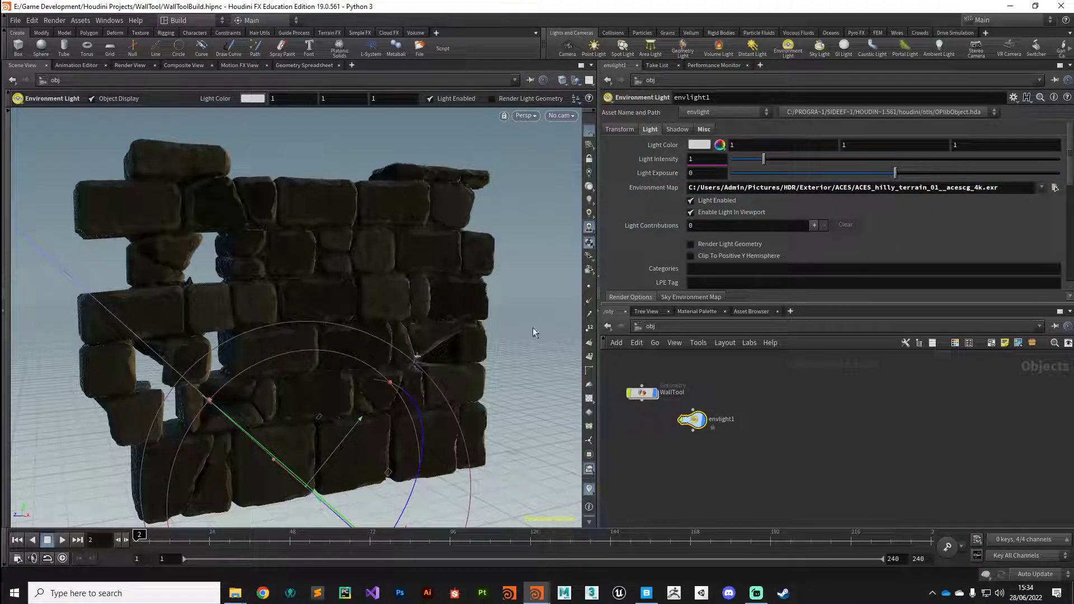
{"action": "key", "text": "Escape"}
{"action": "mouse_move", "coordinate": [410, 335]}
{"action": "left_mouse_down"}
{"action": "mouse_move", "coordinate": [408, 311]}
{"action": "mouse_move", "coordinate": [443, 319]}
{"action": "mouse_move", "coordinate": [408, 288]}
{"action": "mouse_move", "coordinate": [442, 333]}
{"action": "mouse_move", "coordinate": [367, 302]}
{"action": "mouse_move", "coordinate": [416, 317]}
{"action": "left_mouse_up"}
{"action": "key", "text": "Return"}
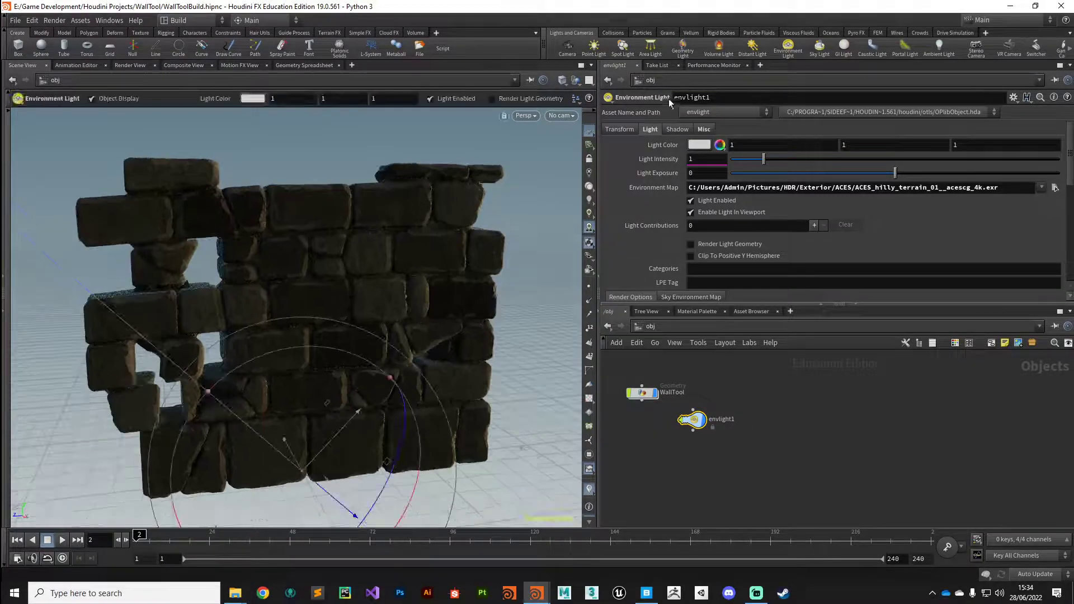
{"action": "left_click", "coordinate": [620, 129]}
{"action": "middle_click_drag", "start_coordinate": [822, 156], "coordinate": [733, 141]}
Delete the environment light, dive into WallTool, and reposition BrickWallTool_Build.
{"action": "key", "text": "Delete"}
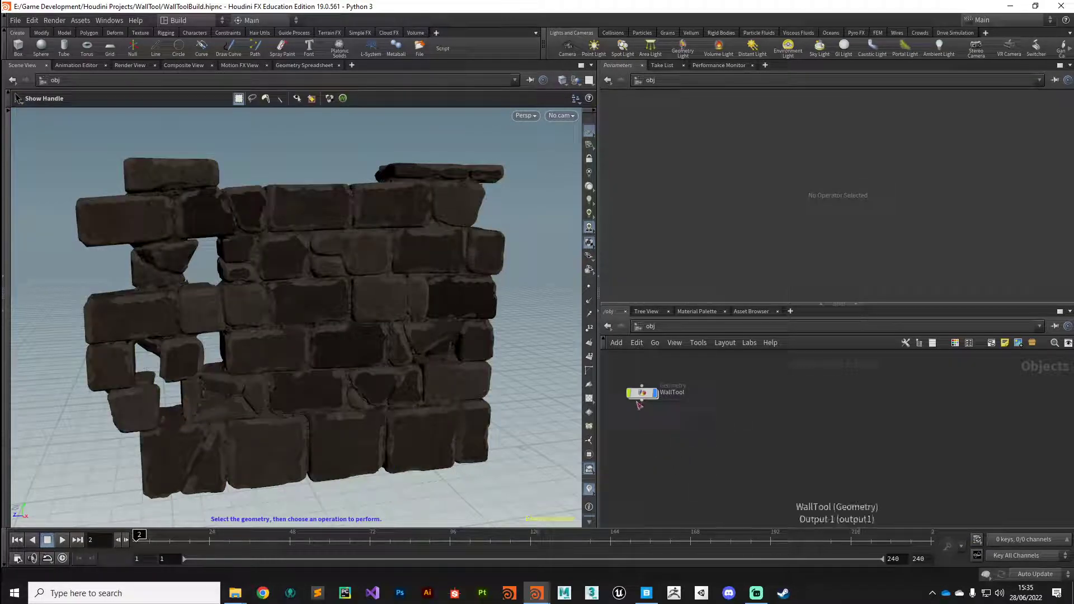
{"action": "left_click", "coordinate": [643, 392]}
{"action": "double_click", "coordinate": [643, 392]}
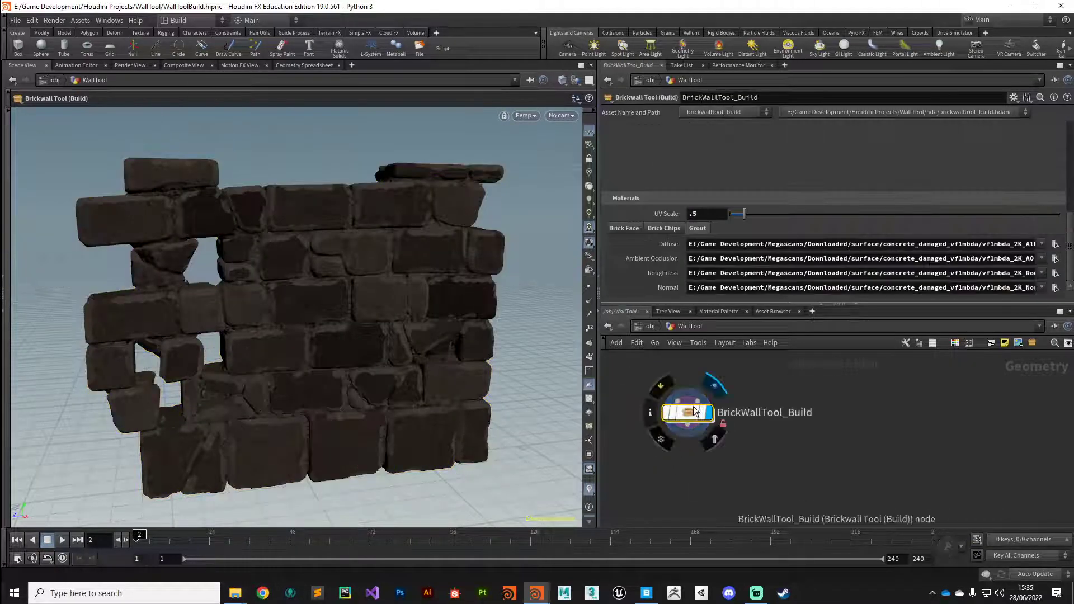
{"action": "left_click_drag", "start_coordinate": [688, 413], "coordinate": [739, 418]}
{"action": "key", "text": "space"}
{"action": "left_click_drag", "start_coordinate": [368, 381], "coordinate": [473, 412]}
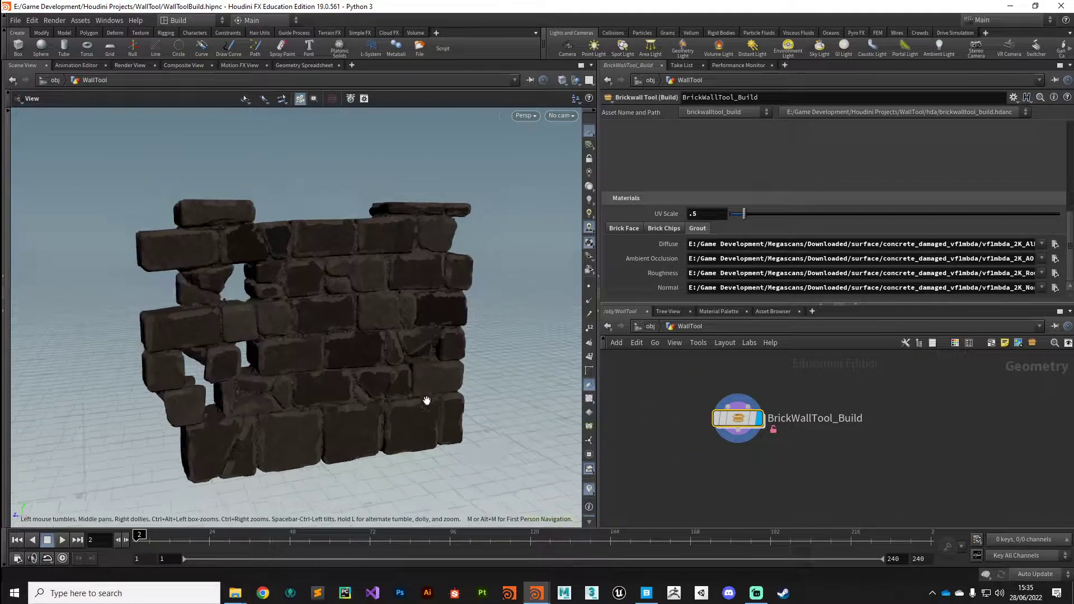
{"action": "middle_click_drag", "start_coordinate": [684, 451], "coordinate": [705, 504]}
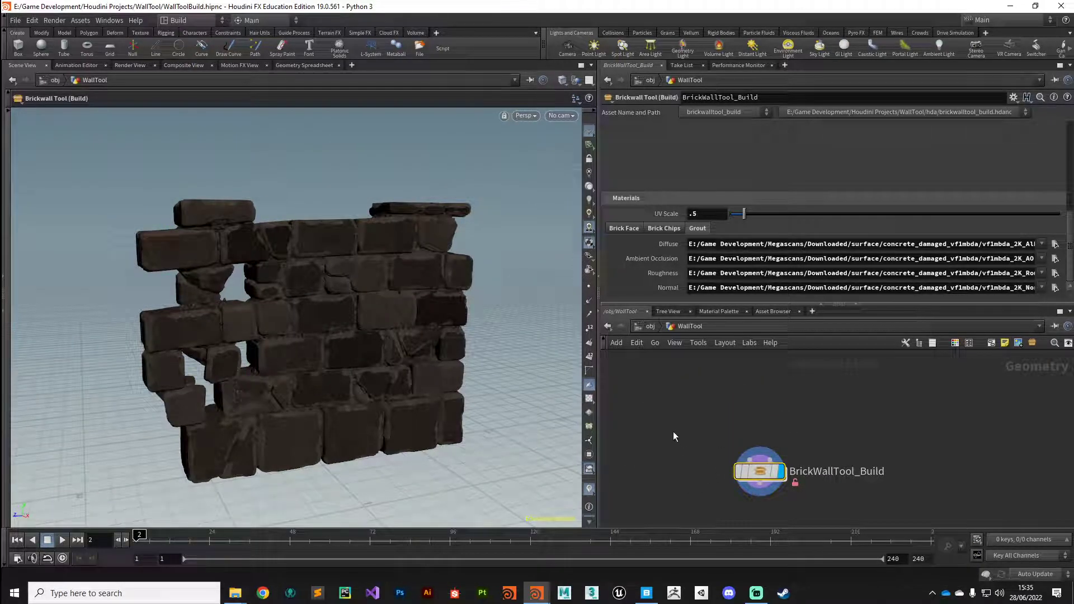
{"action": "middle_click_drag", "start_coordinate": [700, 442], "coordinate": [689, 448]}
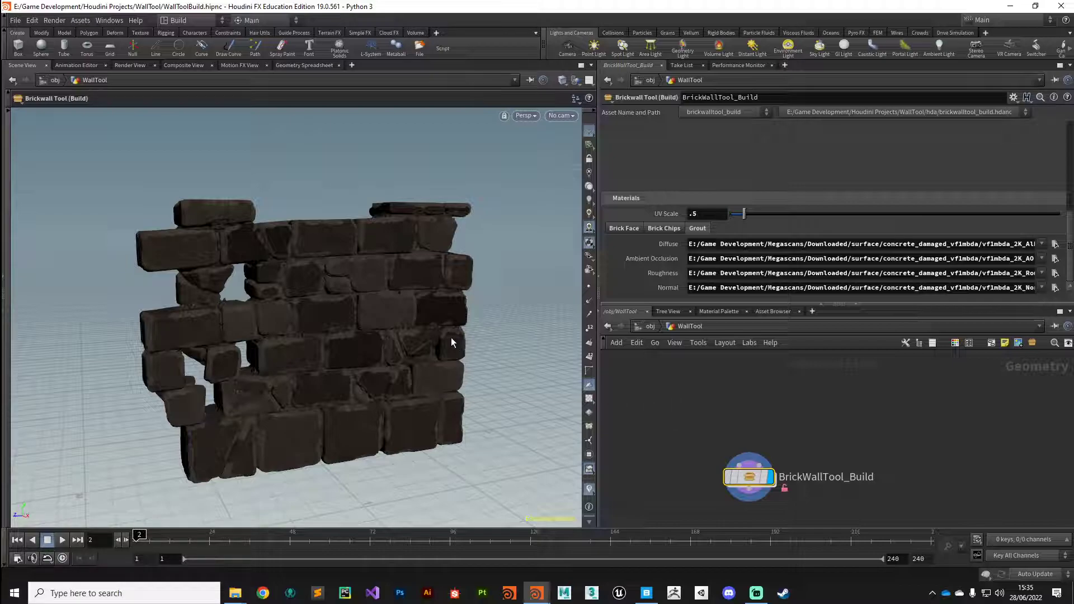
Switch to the top view, tidy the node, and set Tool Options to Create in Context.
{"action": "key", "text": "space+2"}
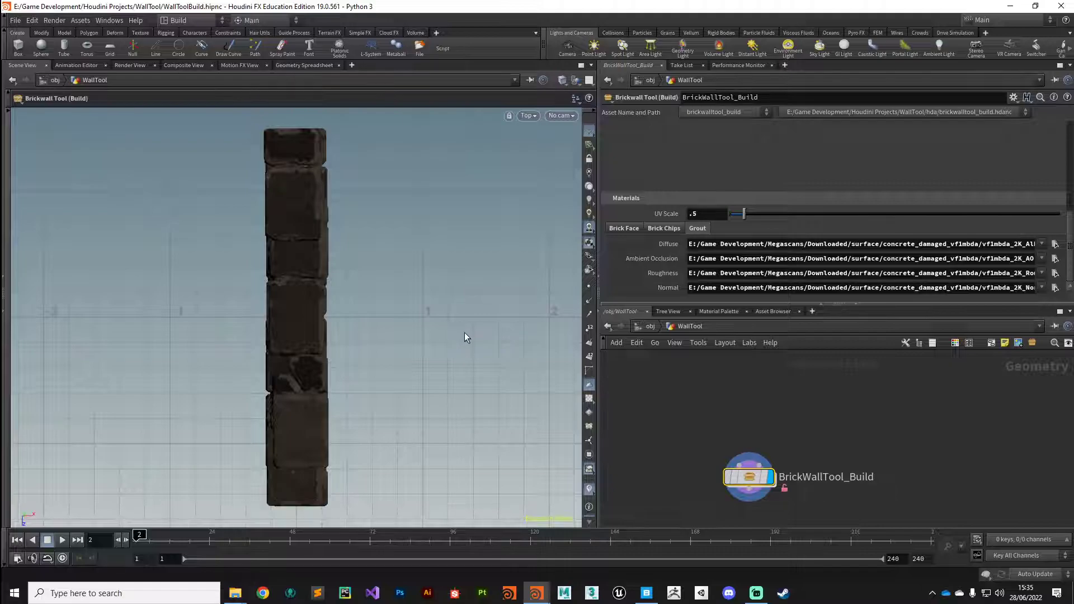
{"action": "key", "text": "space"}
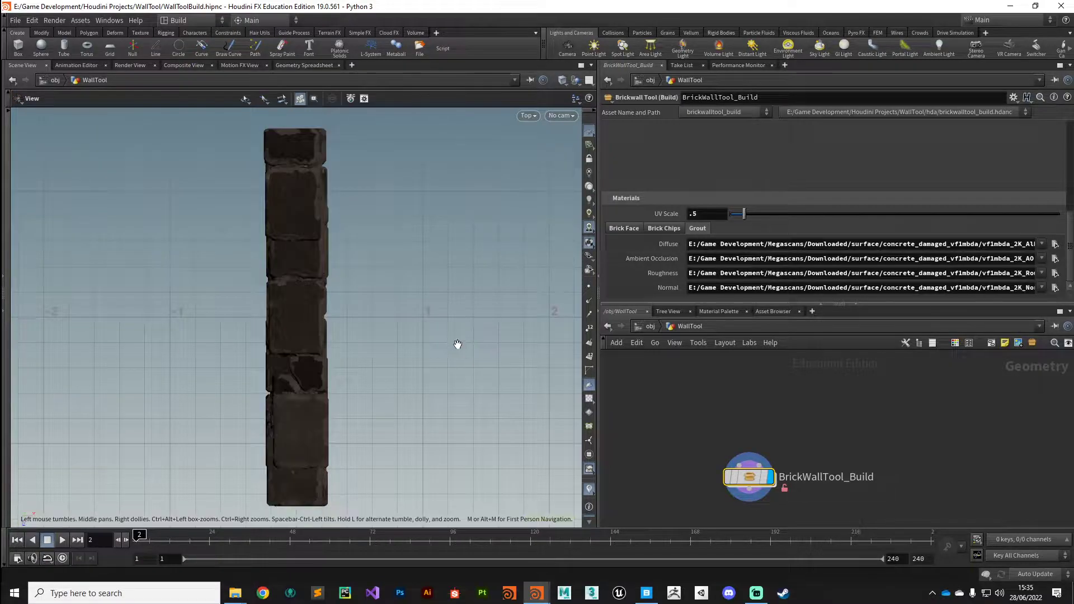
{"action": "scroll", "coordinate": [459, 361], "scroll_direction": "down", "scroll_amount": 5}
{"action": "middle_click_drag", "start_coordinate": [459, 360], "coordinate": [384, 431]}
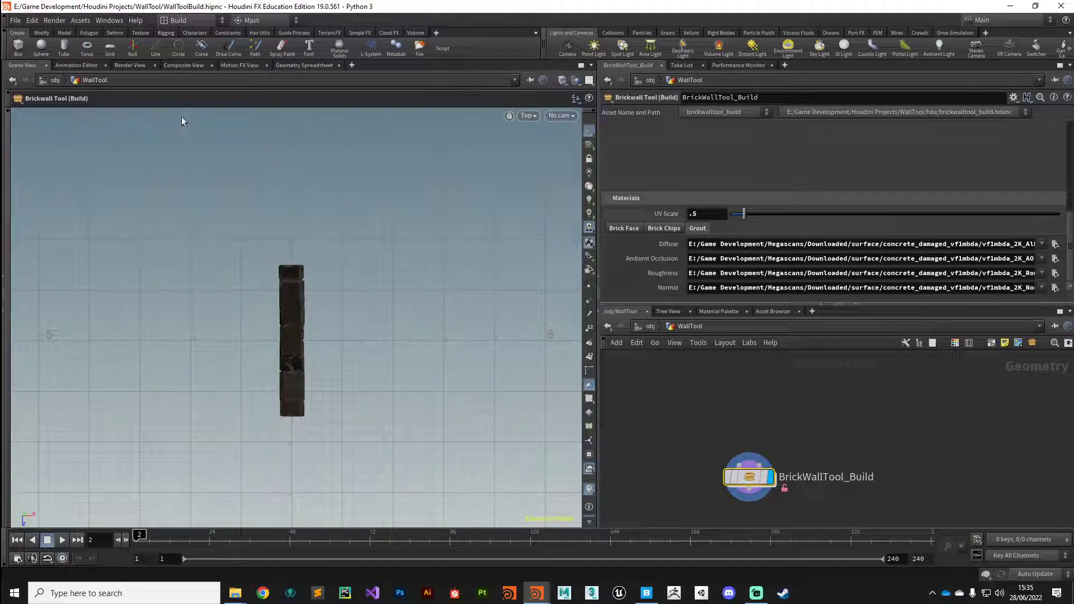
{"action": "left_click_drag", "start_coordinate": [746, 479], "coordinate": [690, 439]}
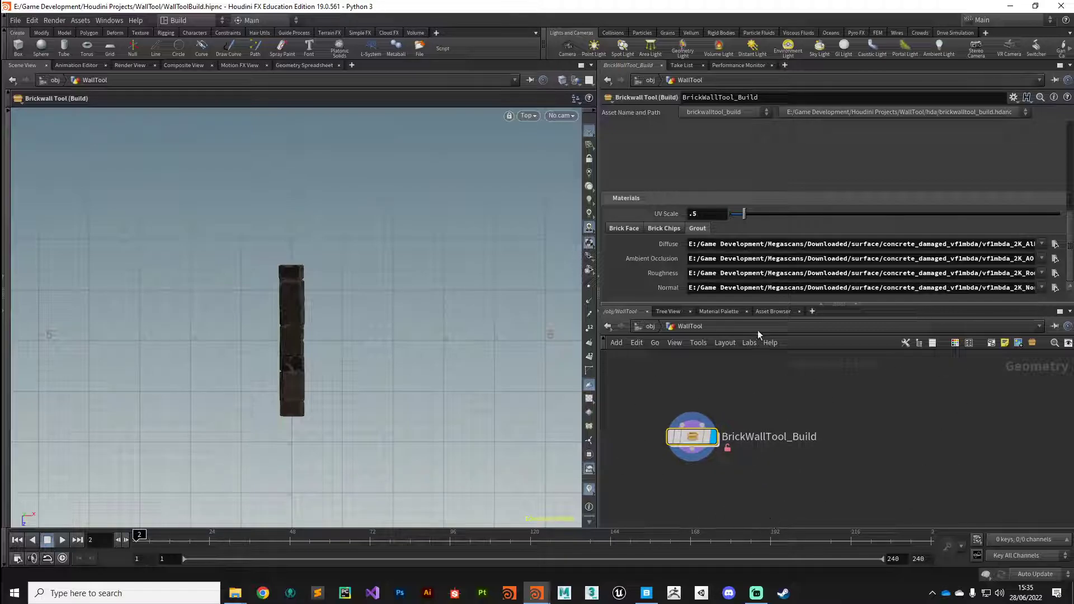
{"action": "left_click", "coordinate": [576, 101]}
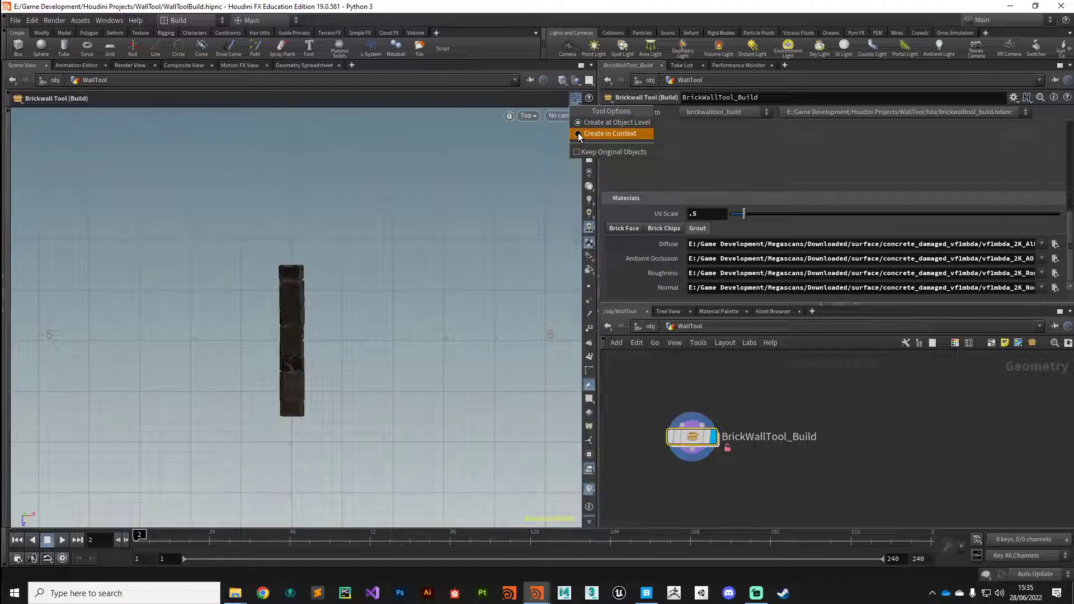
{"action": "left_click", "coordinate": [579, 134]}
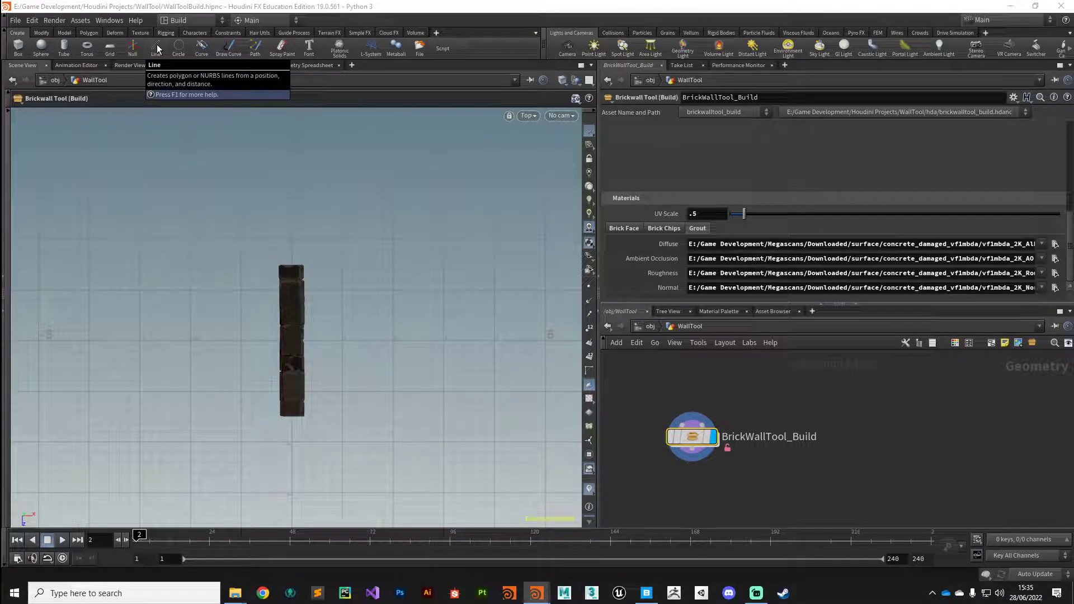
Draw a five-point curve around the wall with the Curve tool and finish it.
{"action": "left_click", "coordinate": [203, 50]}
{"action": "scroll", "coordinate": [185, 334], "scroll_direction": "down", "scroll_amount": 2}
{"action": "middle_click_drag", "start_coordinate": [151, 365], "coordinate": [250, 331]}
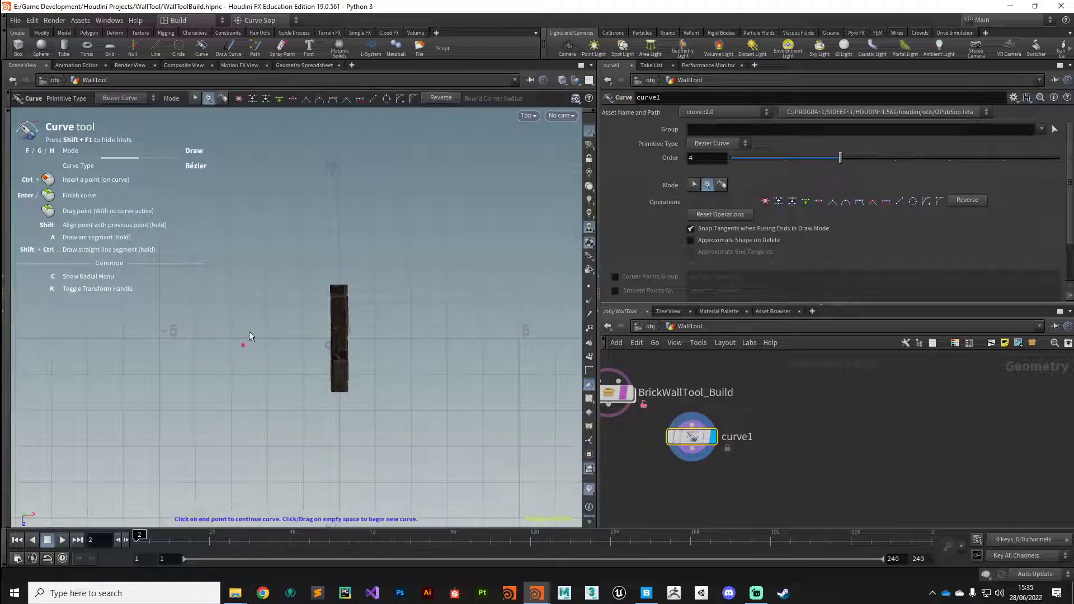
{"action": "left_click", "coordinate": [281, 247]}
{"action": "left_click", "coordinate": [361, 273]}
{"action": "left_click", "coordinate": [386, 336]}
{"action": "left_click", "coordinate": [367, 405]}
{"action": "left_click", "coordinate": [278, 444]}
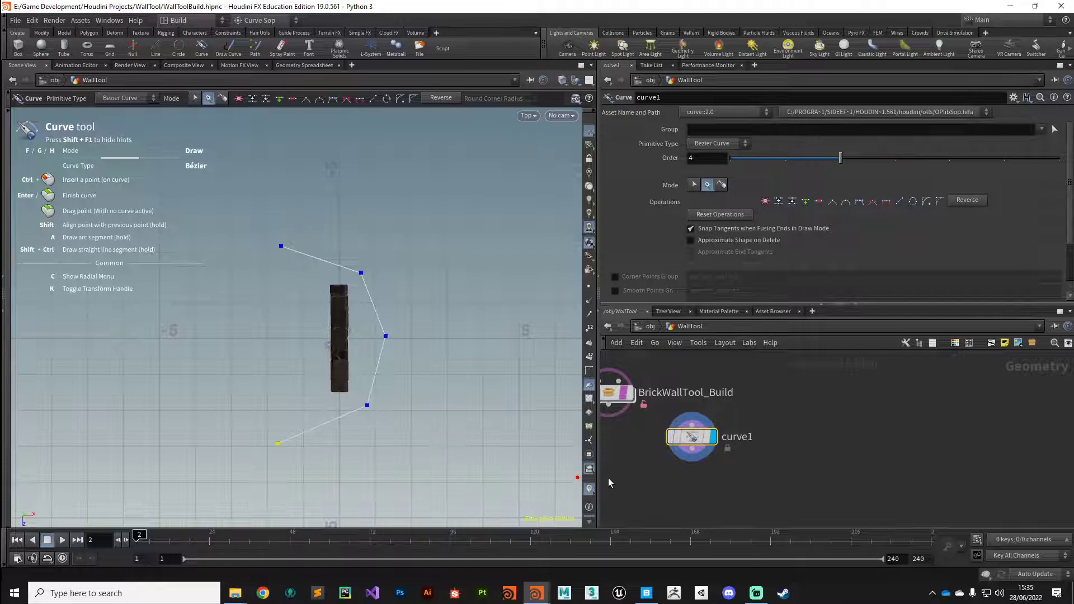
{"action": "key", "text": "Return"}
{"action": "left_click_drag", "start_coordinate": [391, 419], "coordinate": [289, 401]}
{"action": "key", "text": "Return"}
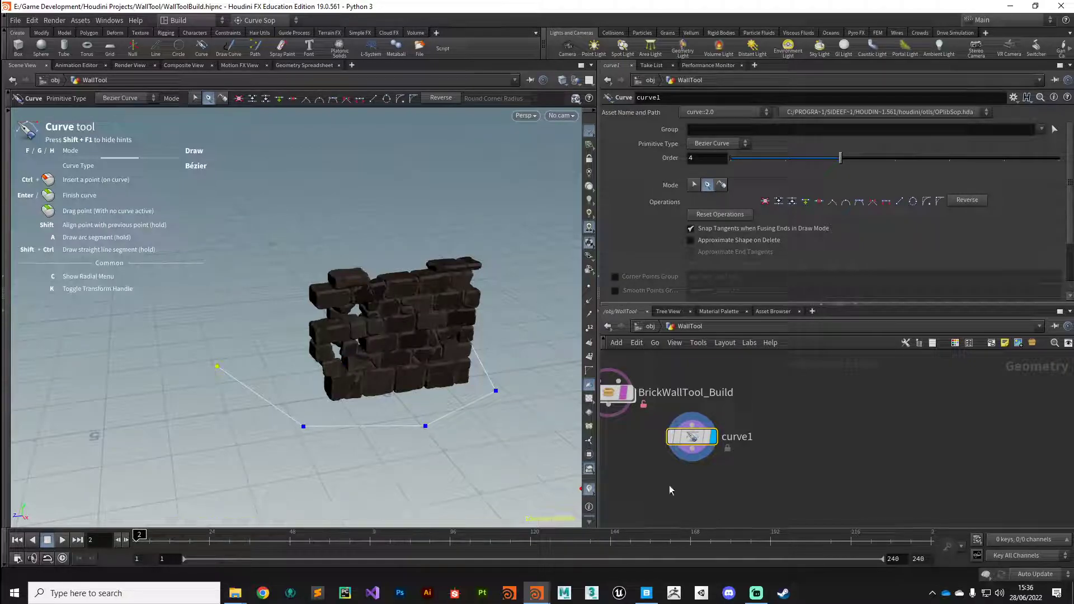
Place curve1 above BrickWallTool_Build, display the asset and select it.
{"action": "middle_click_drag", "start_coordinate": [667, 489], "coordinate": [805, 487]}
{"action": "middle_click_drag", "start_coordinate": [700, 496], "coordinate": [722, 537]}
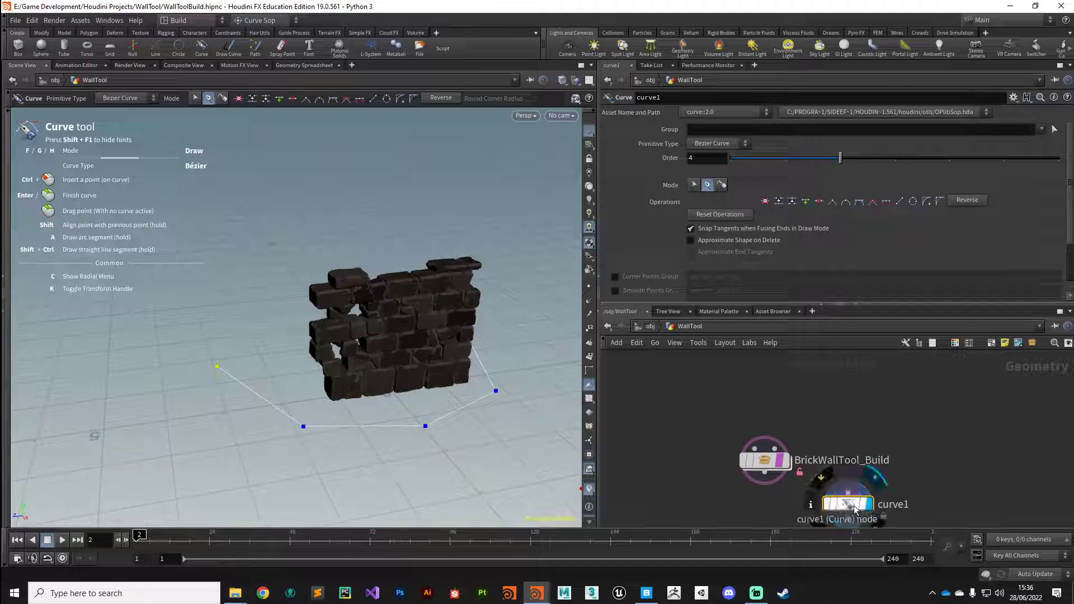
{"action": "left_click_drag", "start_coordinate": [854, 508], "coordinate": [699, 381]}
{"action": "middle_click_drag", "start_coordinate": [700, 473], "coordinate": [690, 456]}
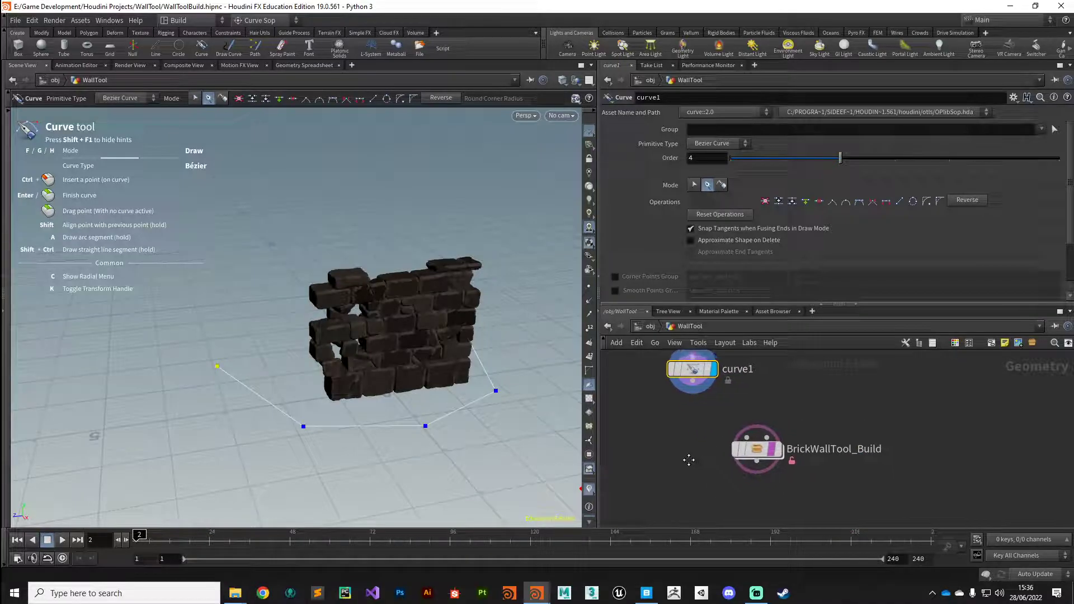
{"action": "left_click", "coordinate": [771, 455]}
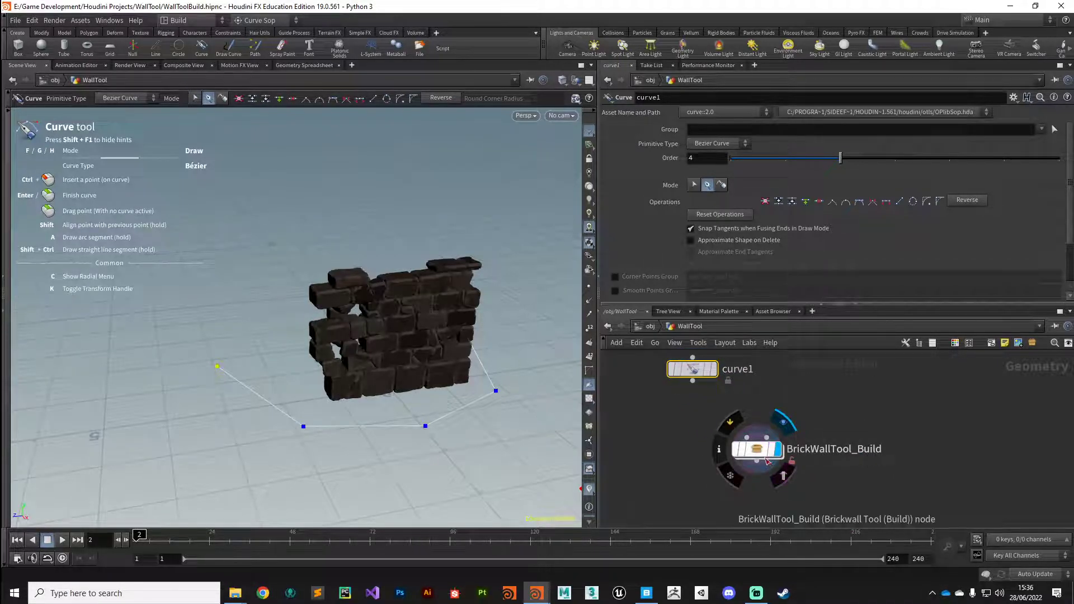
{"action": "left_click_drag", "start_coordinate": [694, 371], "coordinate": [692, 366]}
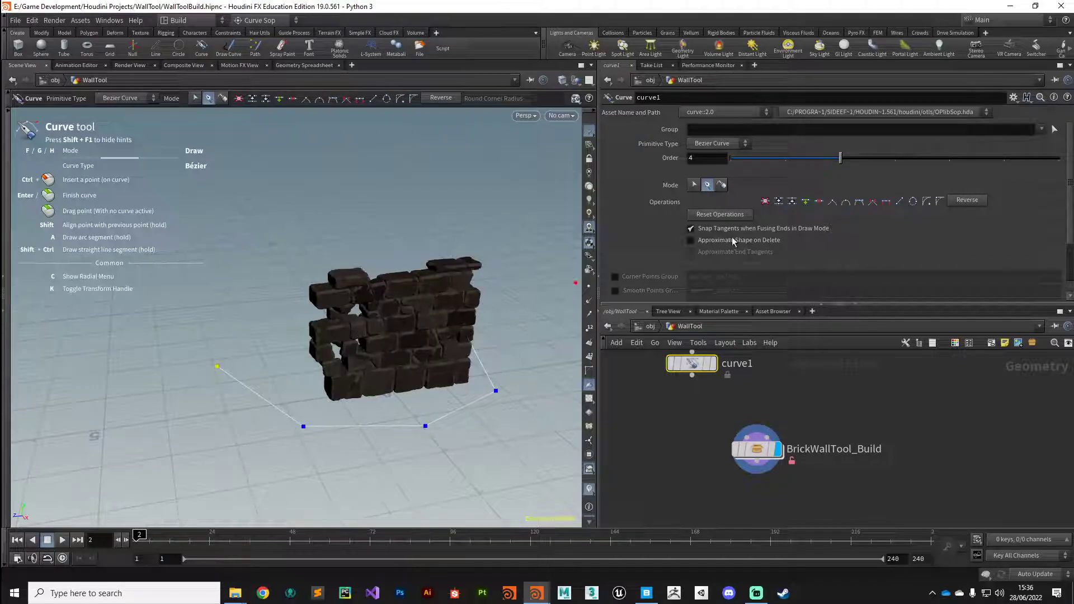
{"action": "left_click", "coordinate": [756, 449]}
{"action": "scroll", "coordinate": [687, 223], "scroll_direction": "up", "scroll_amount": 3}
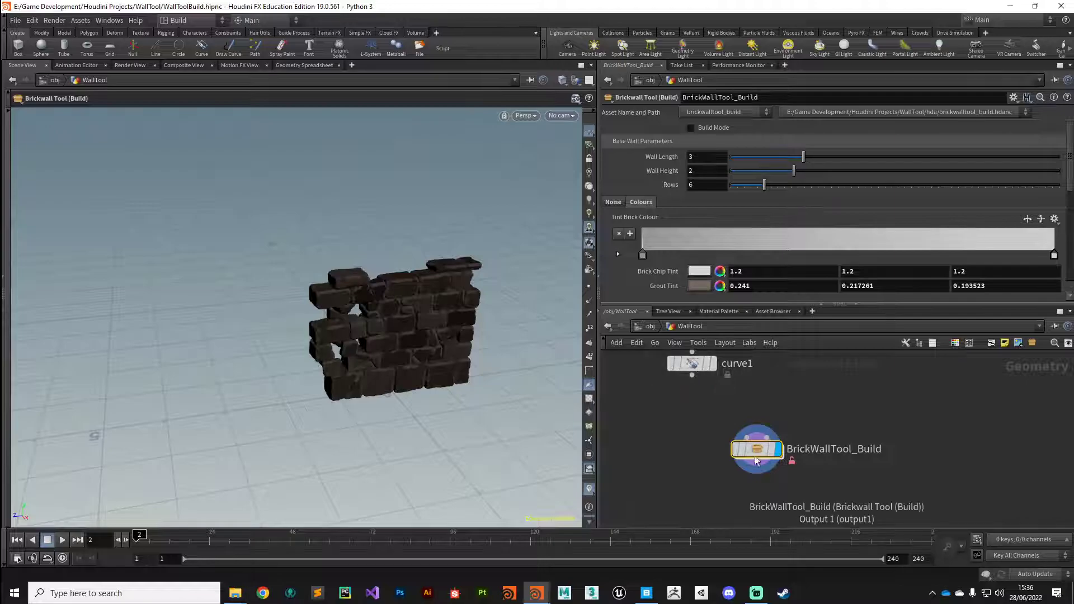
{"action": "mouse_move", "coordinate": [753, 455]}
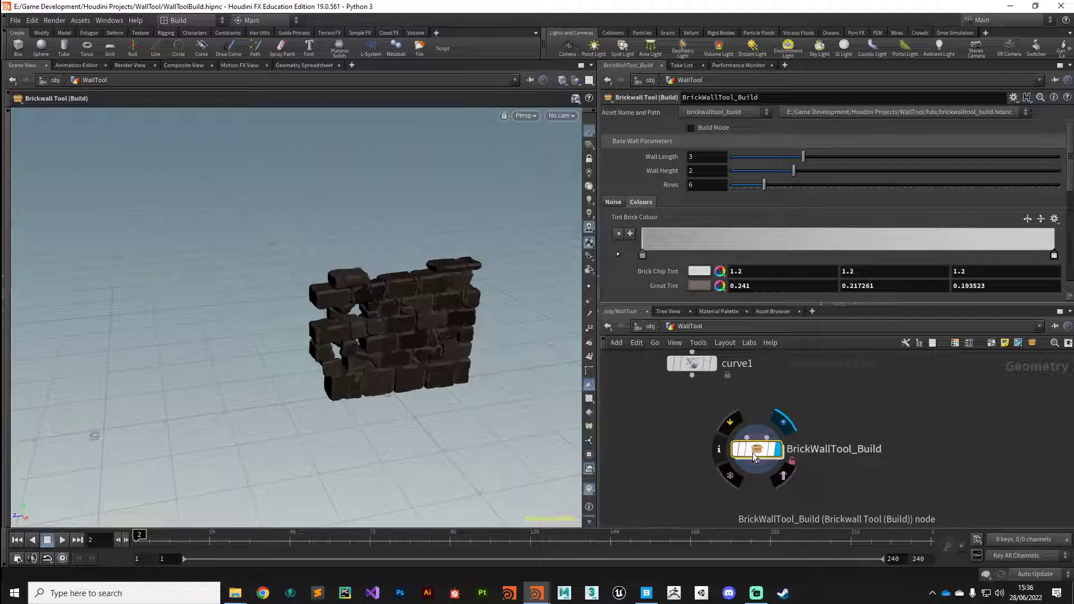
Dive into BrickWallTool_Build and enlarge the network pane.
{"action": "double_click", "coordinate": [753, 452]}
{"action": "left_click_drag", "start_coordinate": [598, 285], "coordinate": [491, 286]}
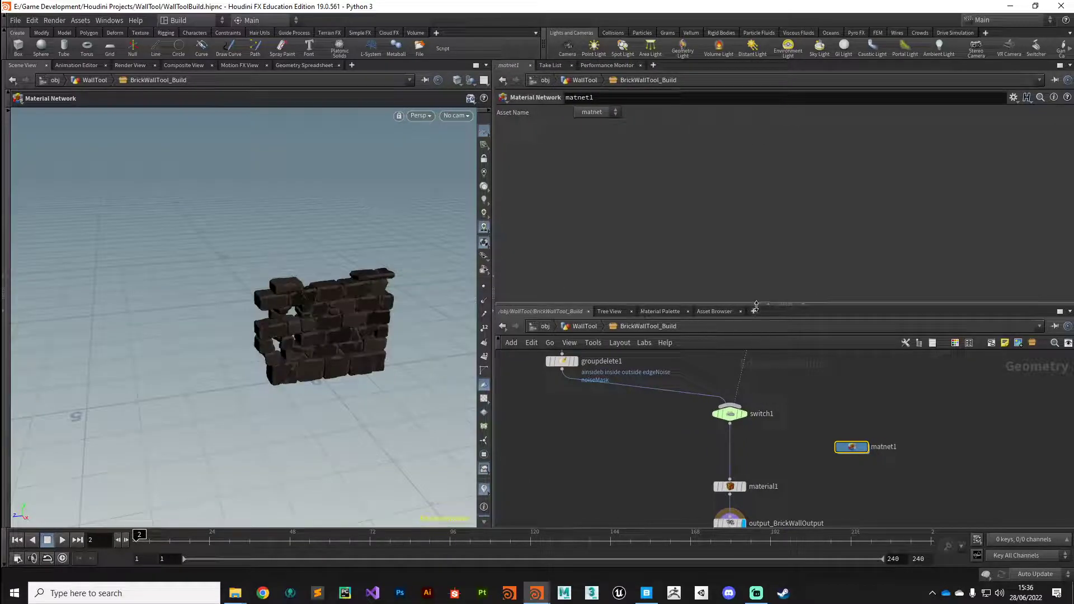
{"action": "left_click_drag", "start_coordinate": [756, 306], "coordinate": [756, 245]}
{"action": "scroll", "coordinate": [660, 399], "scroll_direction": "down", "scroll_amount": 5}
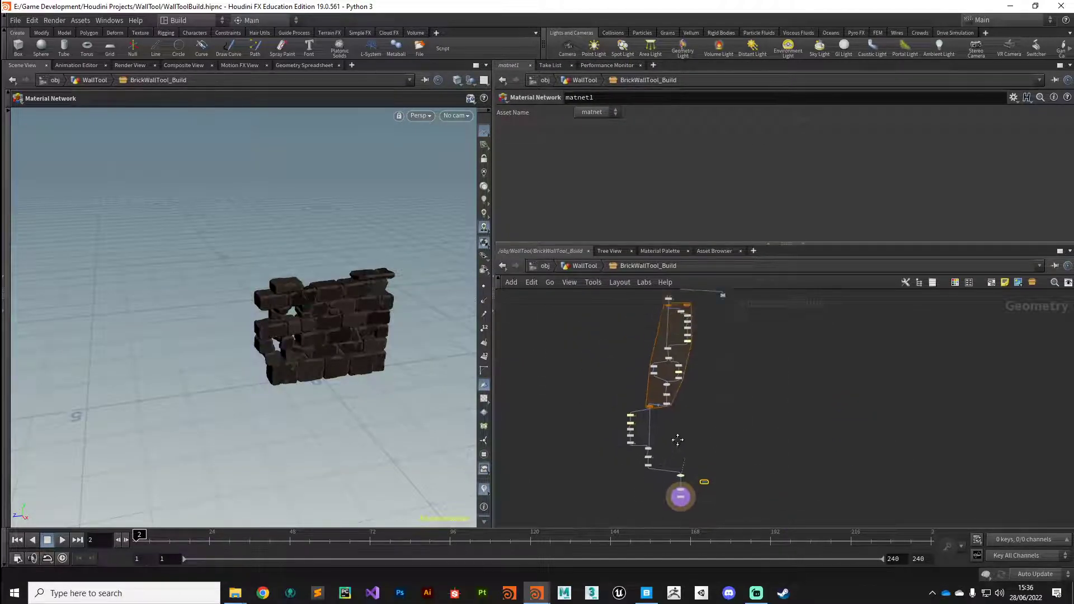
{"action": "scroll", "coordinate": [678, 452], "scroll_direction": "up", "scroll_amount": 8}
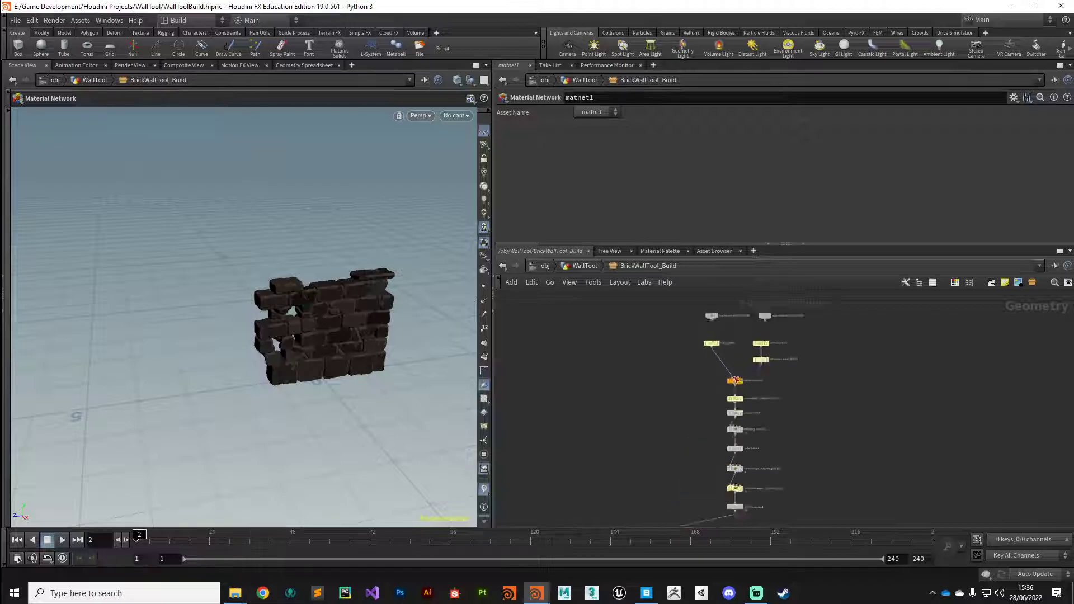
{"action": "scroll", "coordinate": [668, 415], "scroll_direction": "up", "scroll_amount": 3}
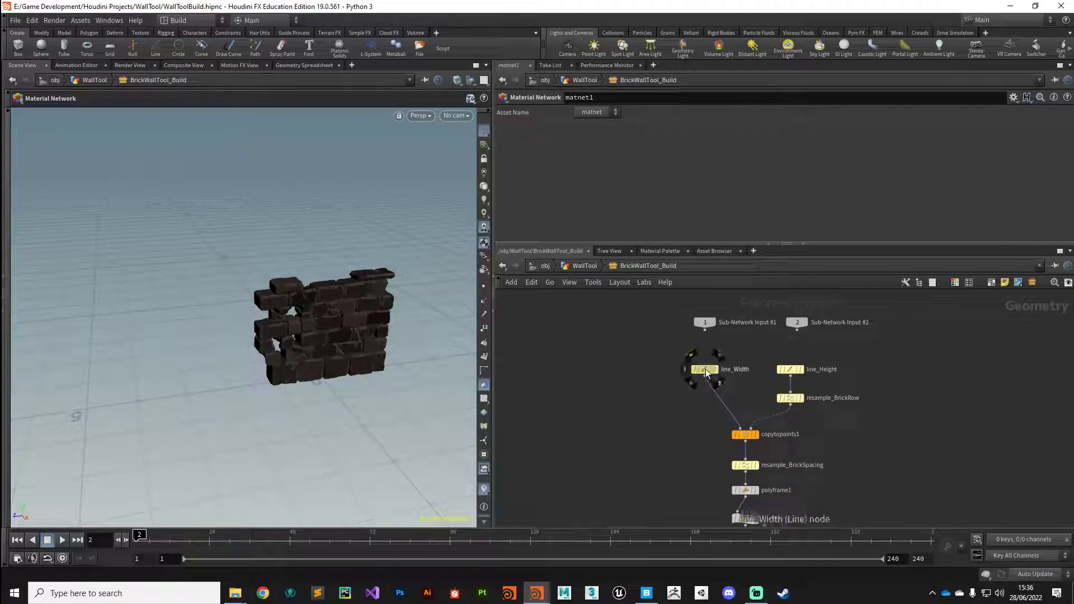
Move line_Width left and line_Height with resample_BrickRow to the right.
{"action": "left_click_drag", "start_coordinate": [707, 370], "coordinate": [588, 378]}
{"action": "left_click_drag", "start_coordinate": [757, 360], "coordinate": [817, 407]}
{"action": "left_click_drag", "start_coordinate": [716, 322], "coordinate": [676, 323]}
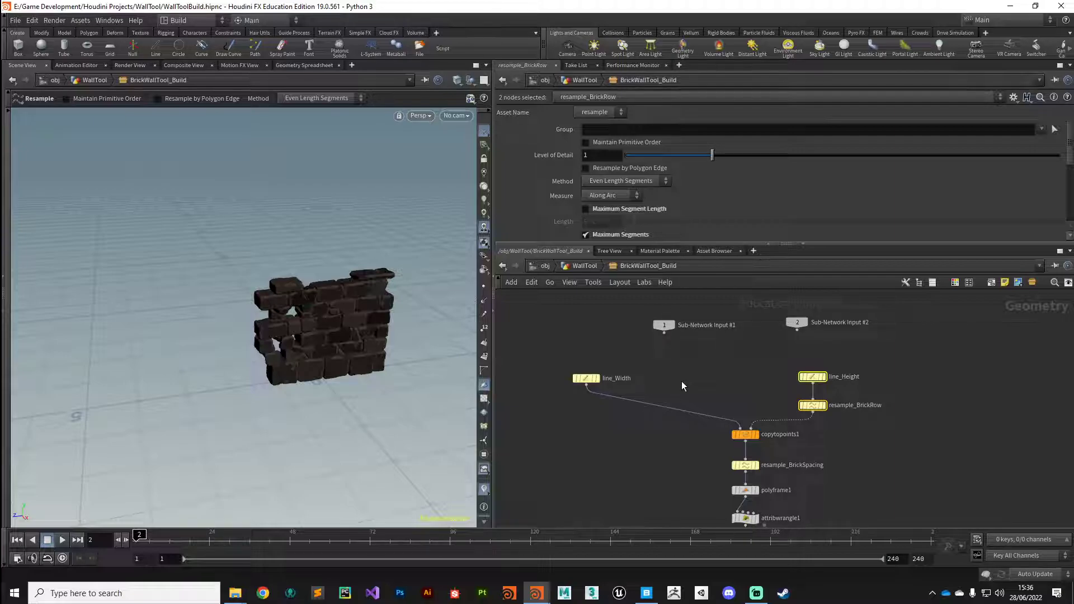
Add switch2 fed by Sub-Network Input #1 and line_Width, and display it.
{"action": "key", "text": "Tab"}
{"action": "type", "text": "resample"}
{"action": "key", "text": "Return"}
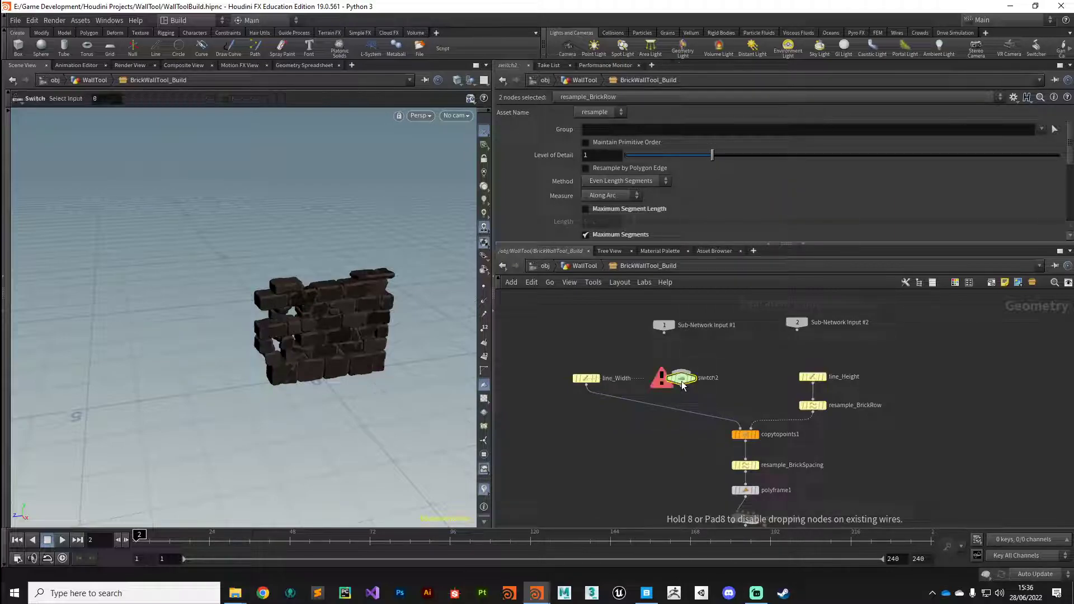
{"action": "left_click", "coordinate": [681, 381]}
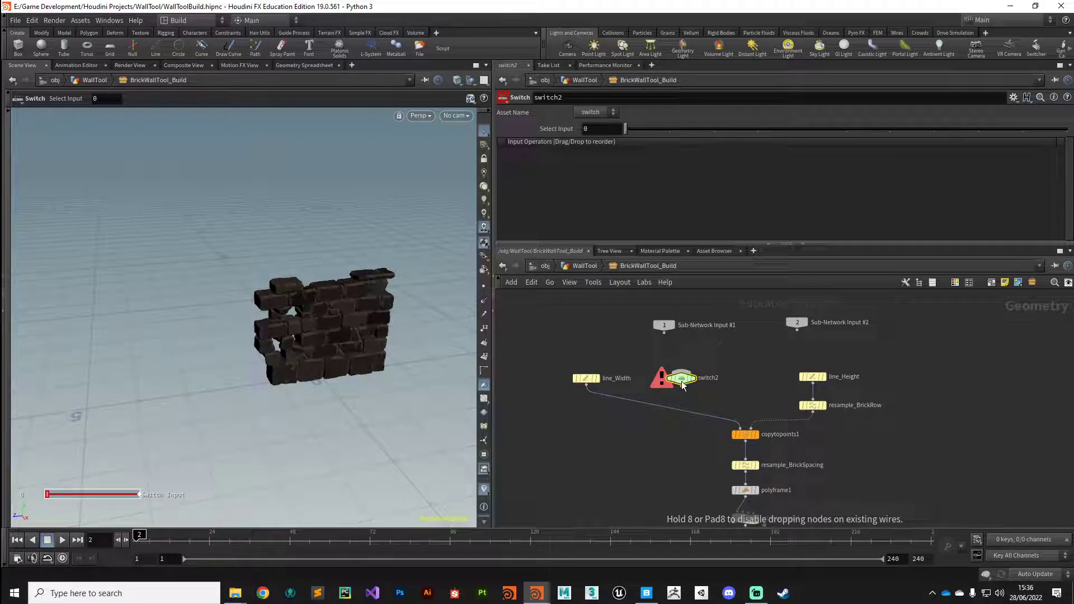
{"action": "left_click_drag", "start_coordinate": [682, 371], "coordinate": [682, 318]}
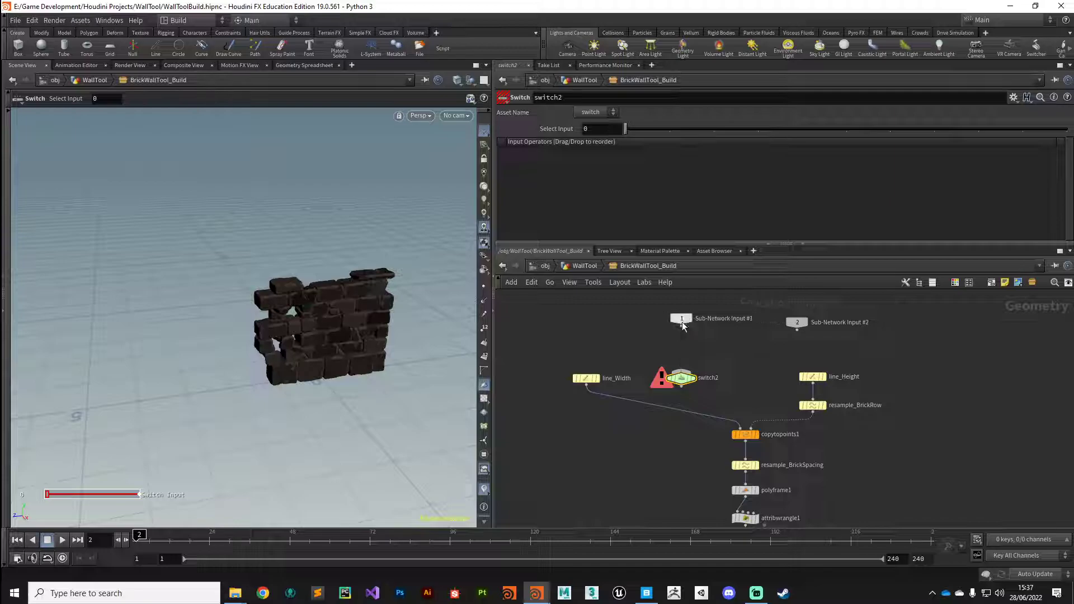
{"action": "left_click", "coordinate": [682, 327]}
{"action": "left_click", "coordinate": [681, 371]}
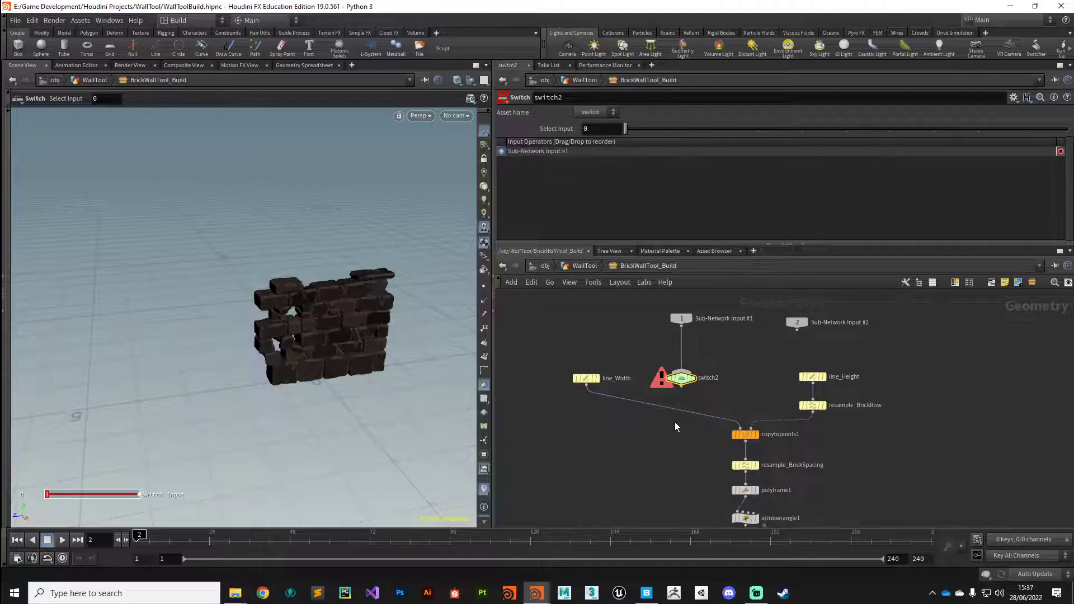
{"action": "left_click", "coordinate": [587, 385]}
{"action": "left_click", "coordinate": [682, 371]}
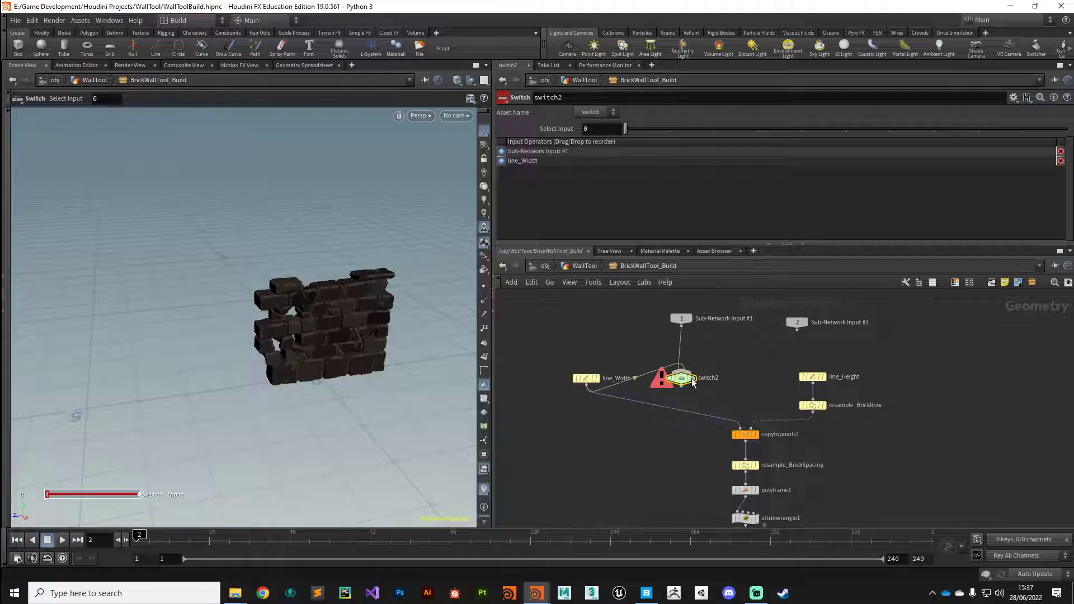
{"action": "left_click", "coordinate": [676, 374]}
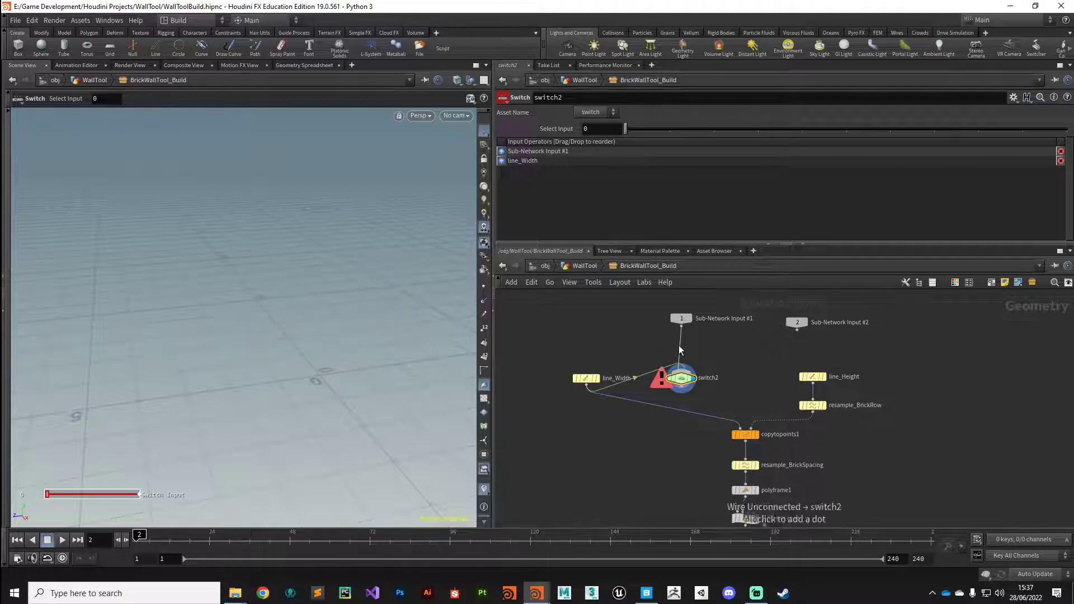
{"action": "left_click_drag", "start_coordinate": [680, 320], "coordinate": [678, 317]}
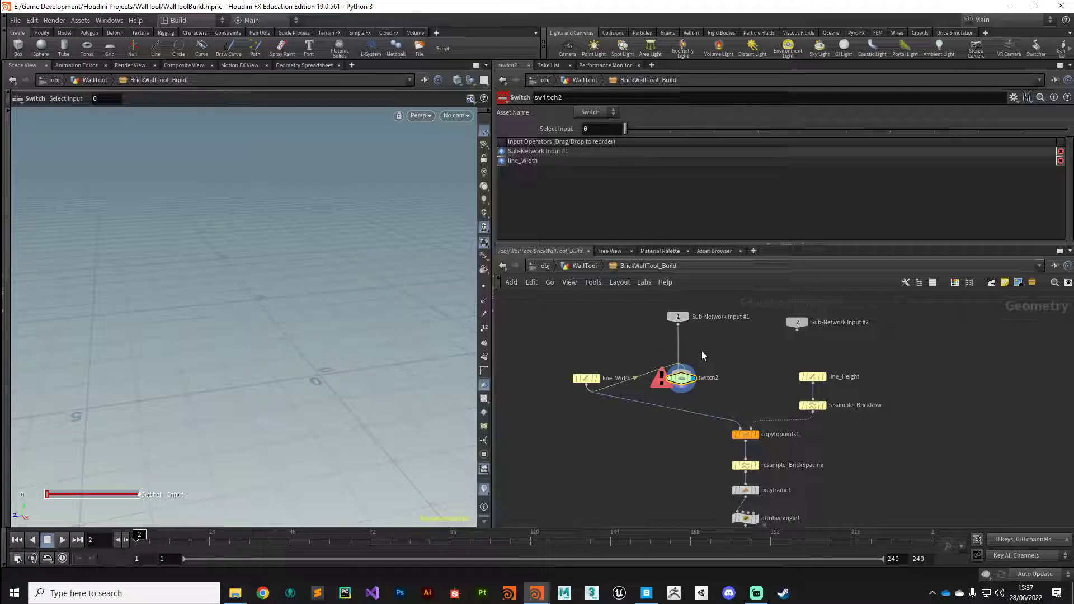
Re-enter BrickWallTool_Build and slide switch2's Select Input from 1 back to 0.
{"action": "key", "text": "u"}
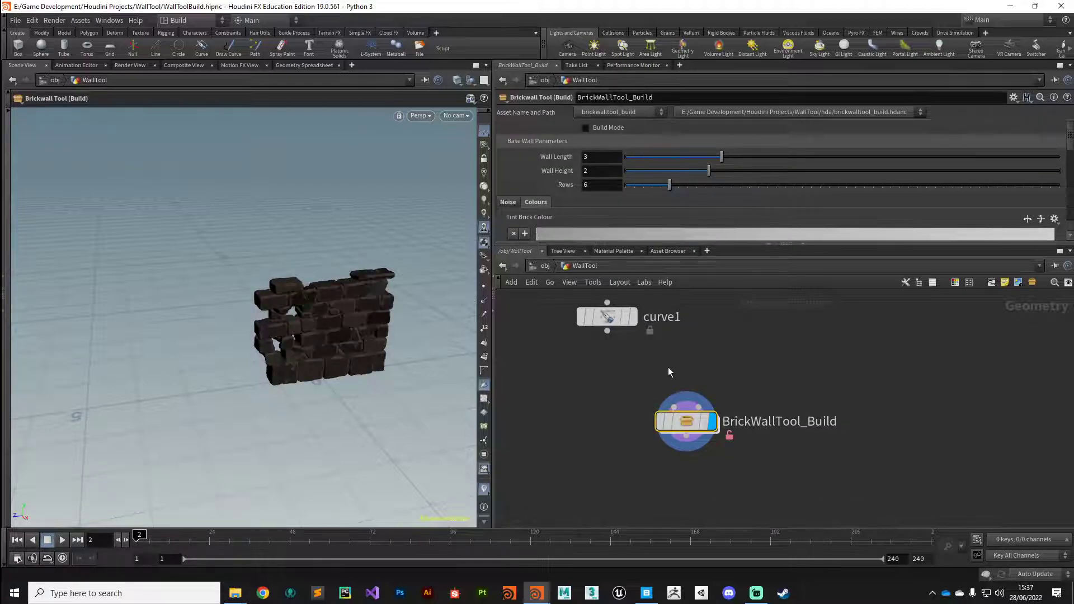
{"action": "double_click", "coordinate": [686, 421]}
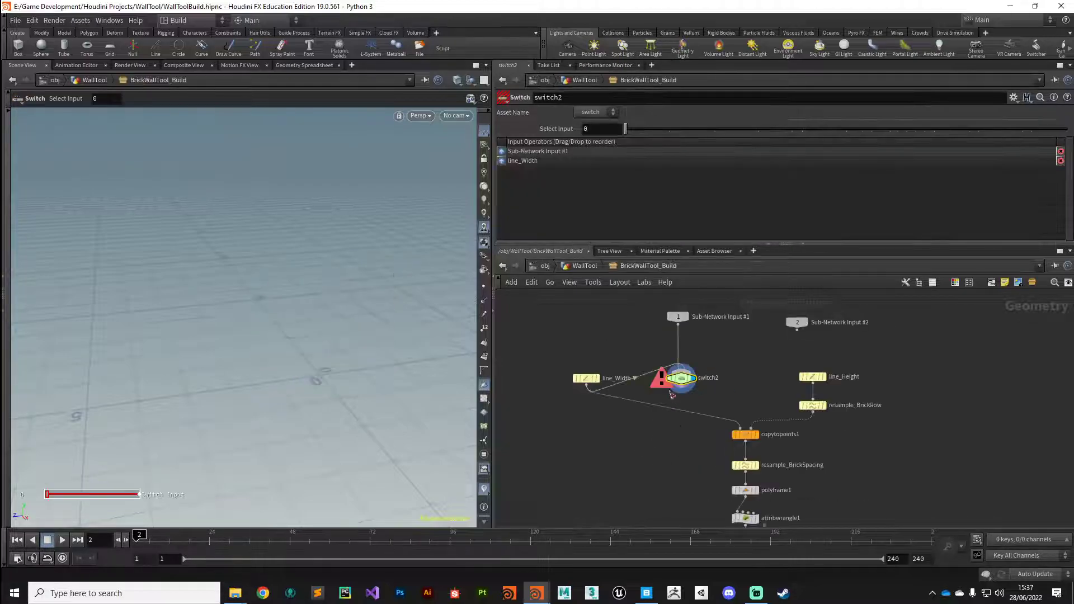
{"action": "left_click_drag", "start_coordinate": [626, 133], "coordinate": [656, 136]}
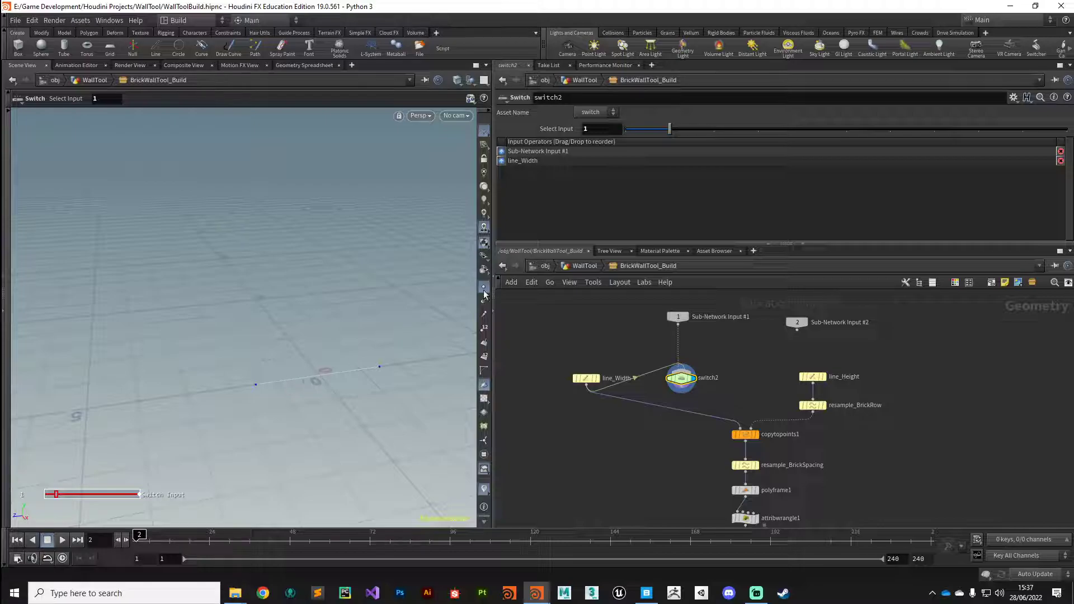
{"action": "left_click_drag", "start_coordinate": [669, 129], "coordinate": [642, 130]}
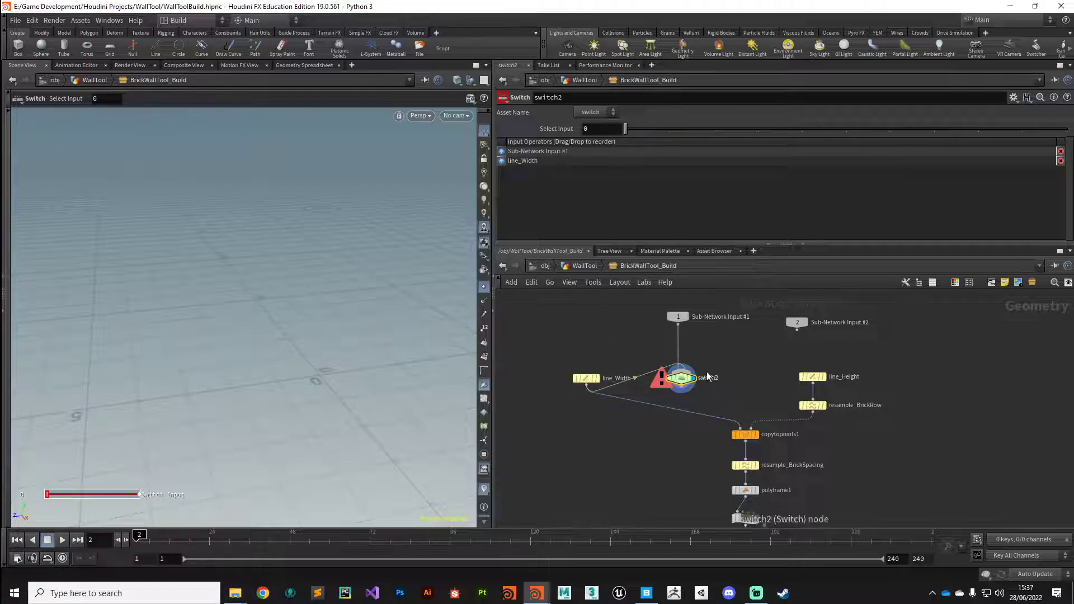
Open the Edit Expression editor for switch2's Select Input.
{"action": "right_click", "coordinate": [560, 129]}
{"action": "mouse_move", "coordinate": [579, 174]}
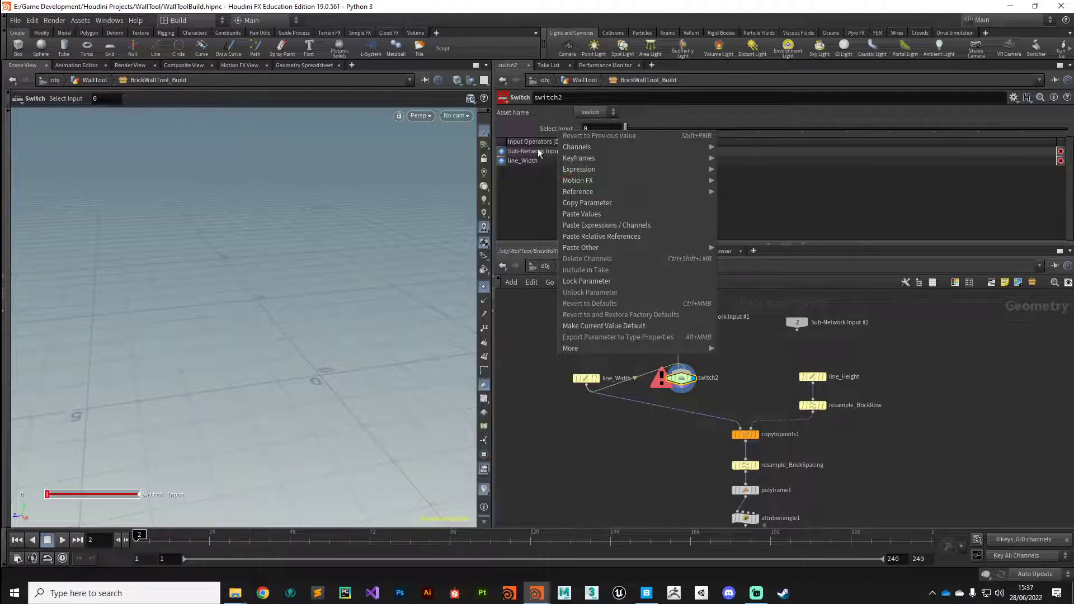
{"action": "right_click", "coordinate": [556, 129]}
{"action": "mouse_move", "coordinate": [578, 174]}
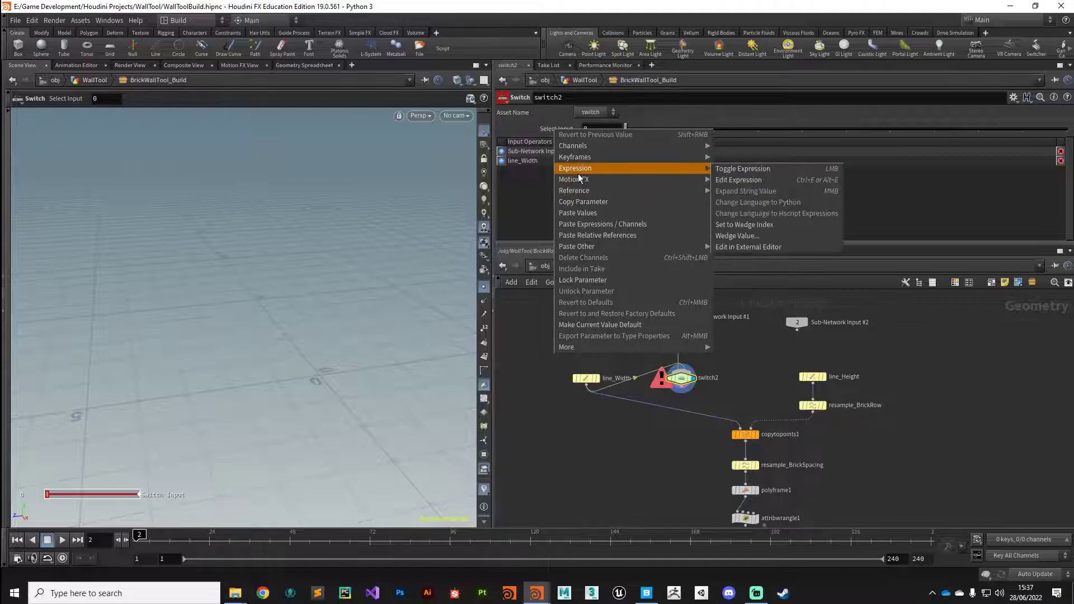
{"action": "left_click", "coordinate": [768, 179]}
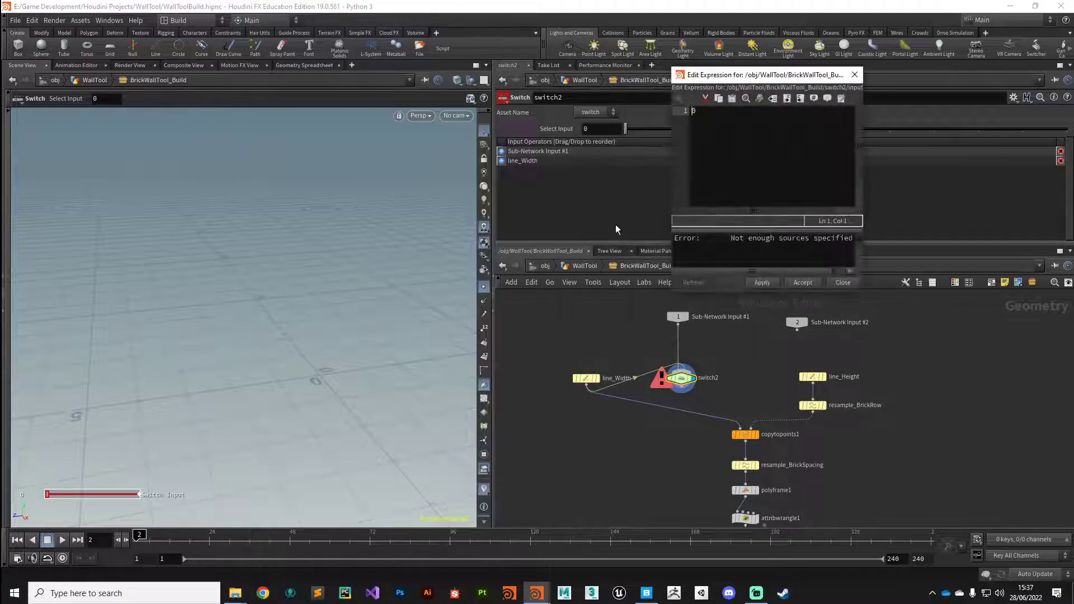
Move and enlarge the expression editor over the node network.
{"action": "left_click_drag", "start_coordinate": [745, 74], "coordinate": [399, 121]}
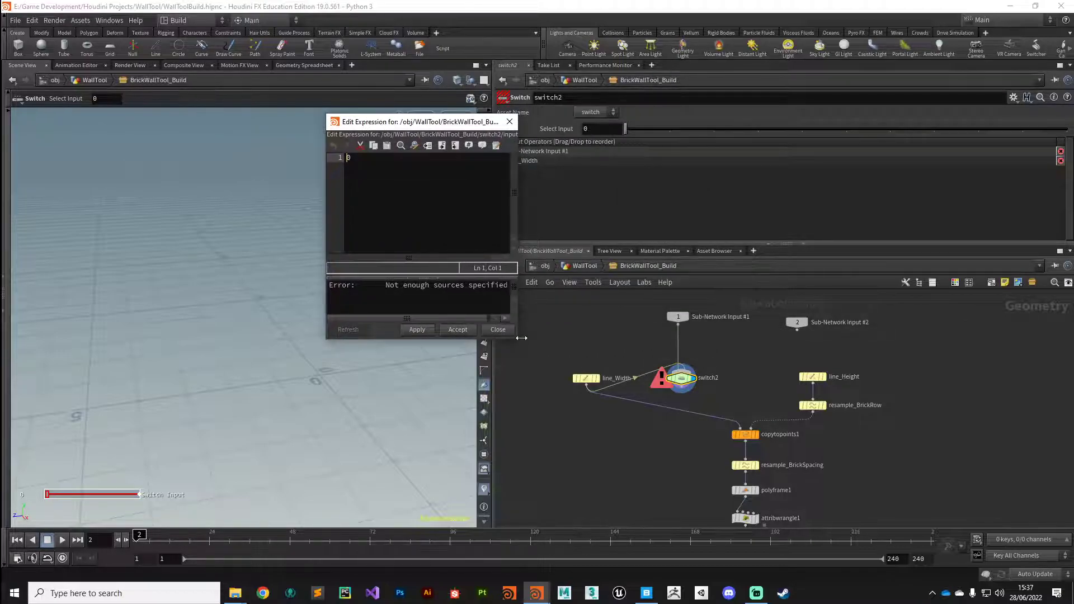
{"action": "left_click_drag", "start_coordinate": [521, 338], "coordinate": [667, 361]}
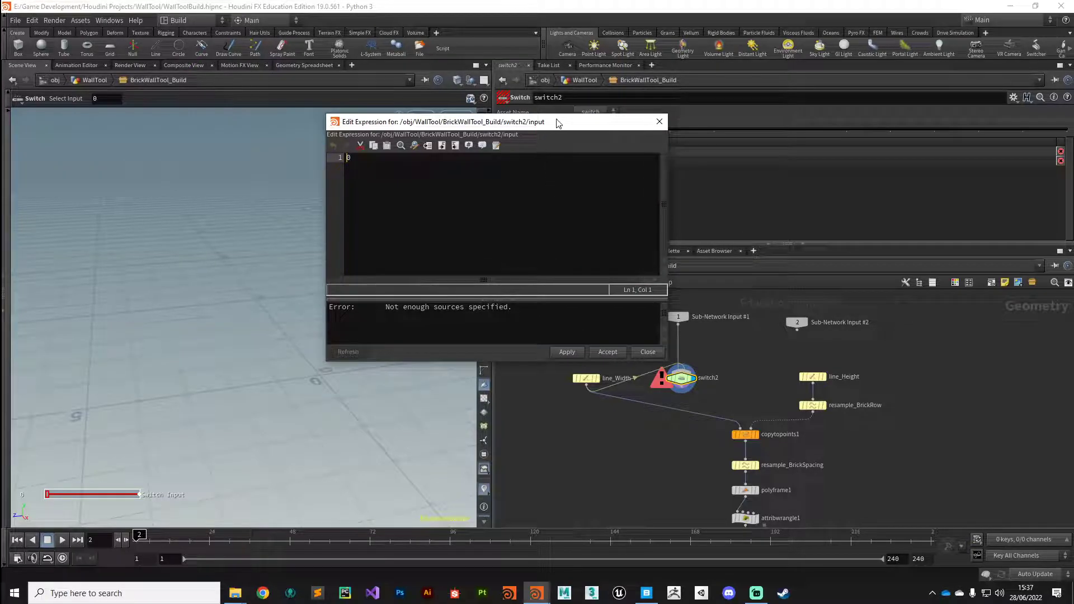
{"action": "left_click_drag", "start_coordinate": [557, 123], "coordinate": [844, 205]}
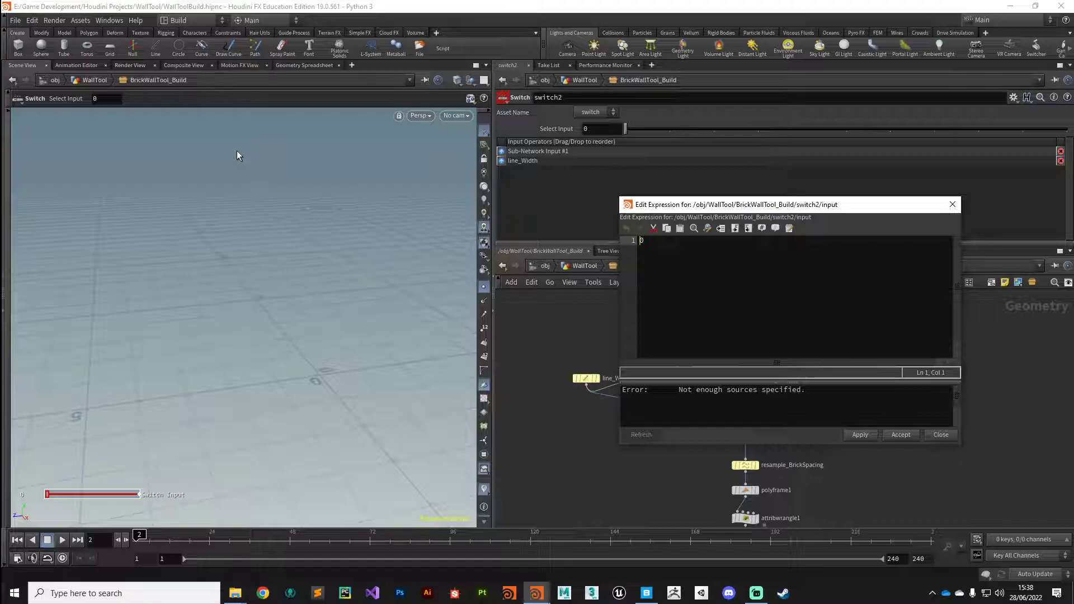
Replace the scene view with a Textport pane from Misc pane types.
{"action": "left_click", "coordinate": [352, 64]}
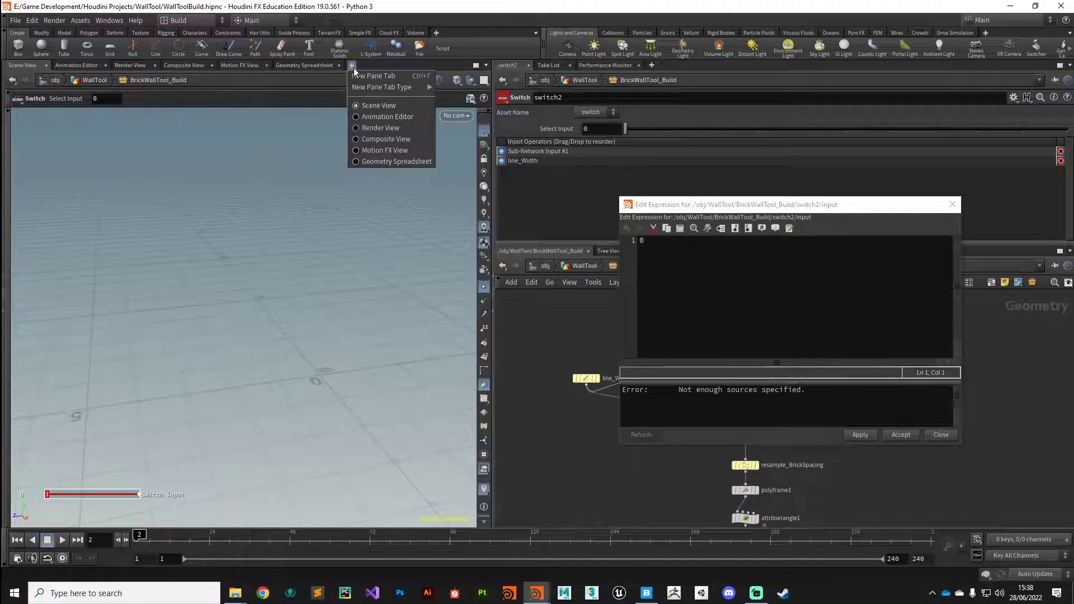
{"action": "mouse_move", "coordinate": [373, 90]}
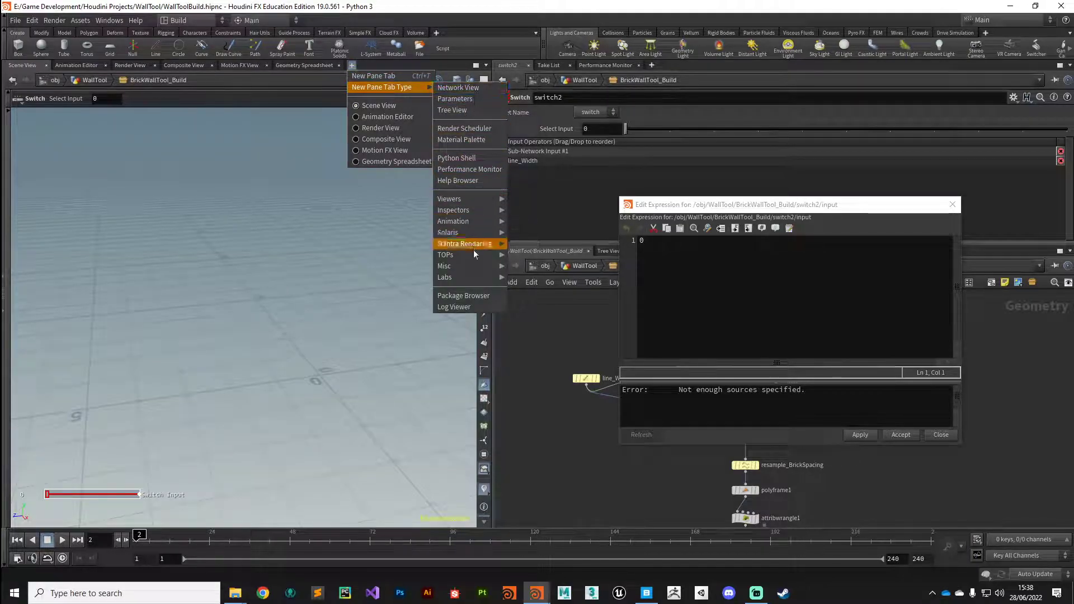
{"action": "mouse_move", "coordinate": [475, 269]}
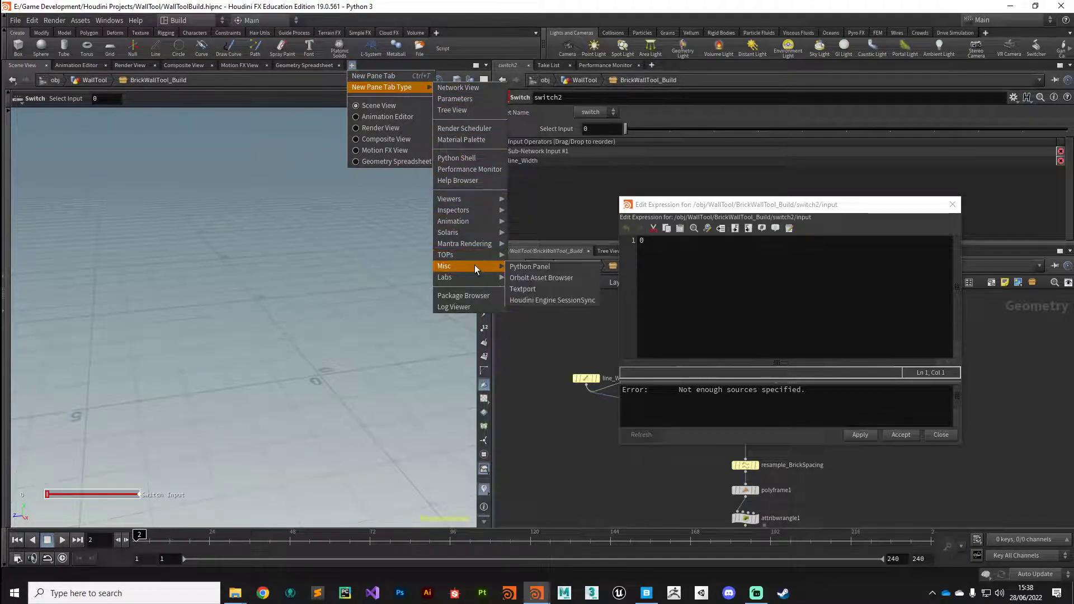
{"action": "left_click", "coordinate": [529, 290]}
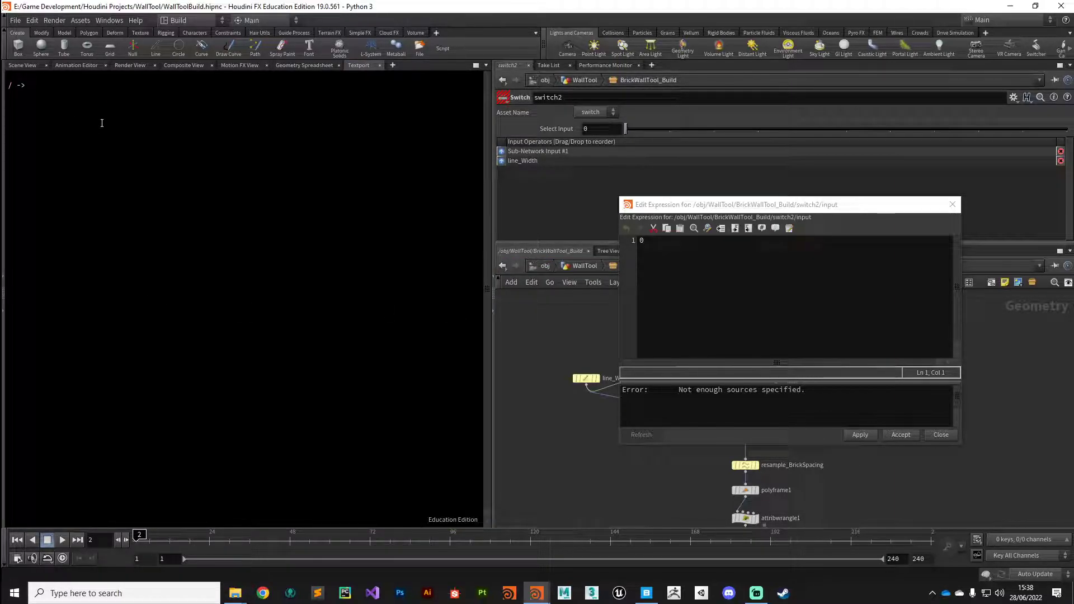
Run 'exhelp opinputpath' and highlight what the function returns.
{"action": "left_click", "coordinate": [51, 92]}
{"action": "type", "text": "exhelp "}
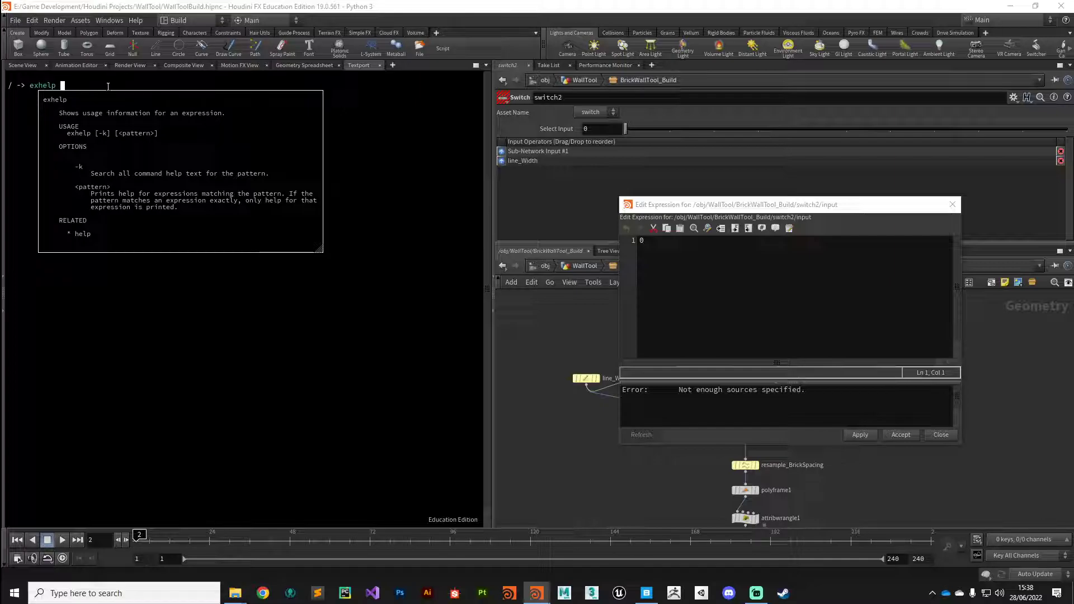
{"action": "type", "text": "opinputpath"}
{"action": "key", "text": "Return"}
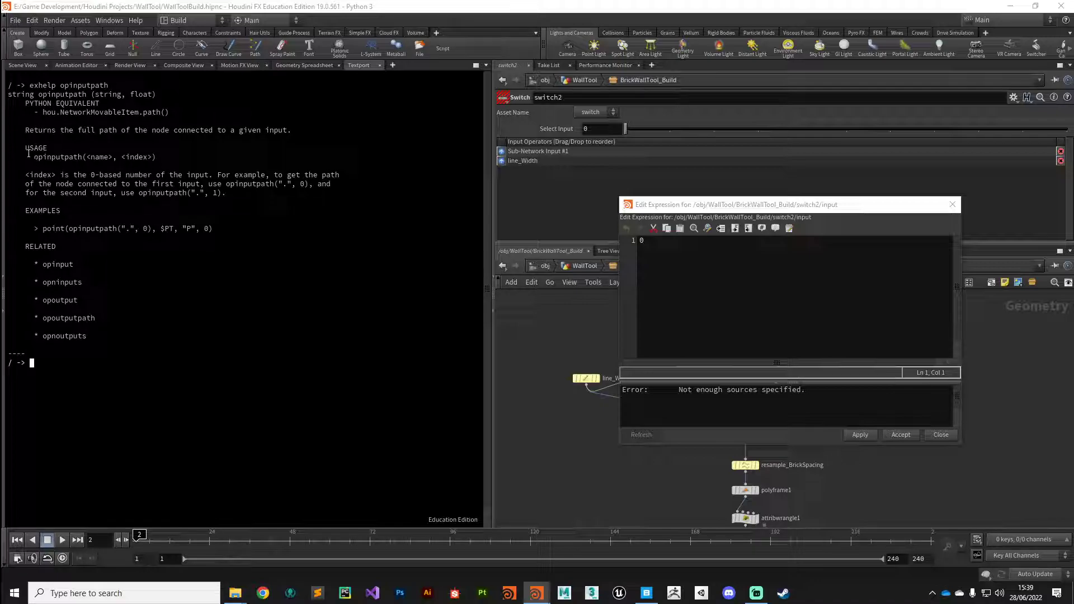
{"action": "left_click_drag", "start_coordinate": [22, 132], "coordinate": [290, 134]}
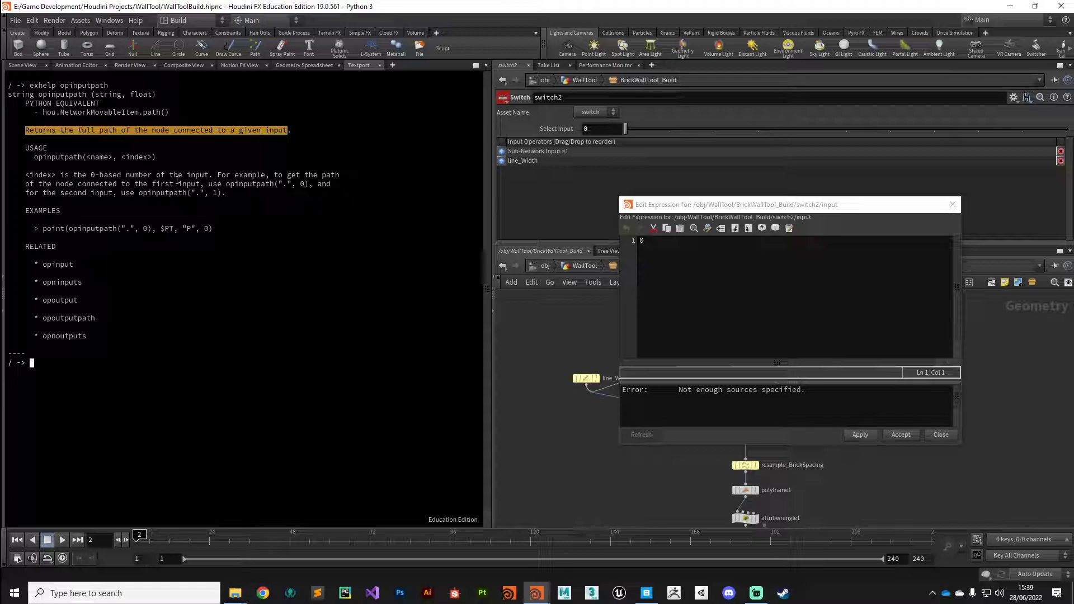
Replace the expression's 0 with 'if(strcmp'.
{"action": "left_click", "coordinate": [637, 296]}
{"action": "key", "text": "BackSpace"}
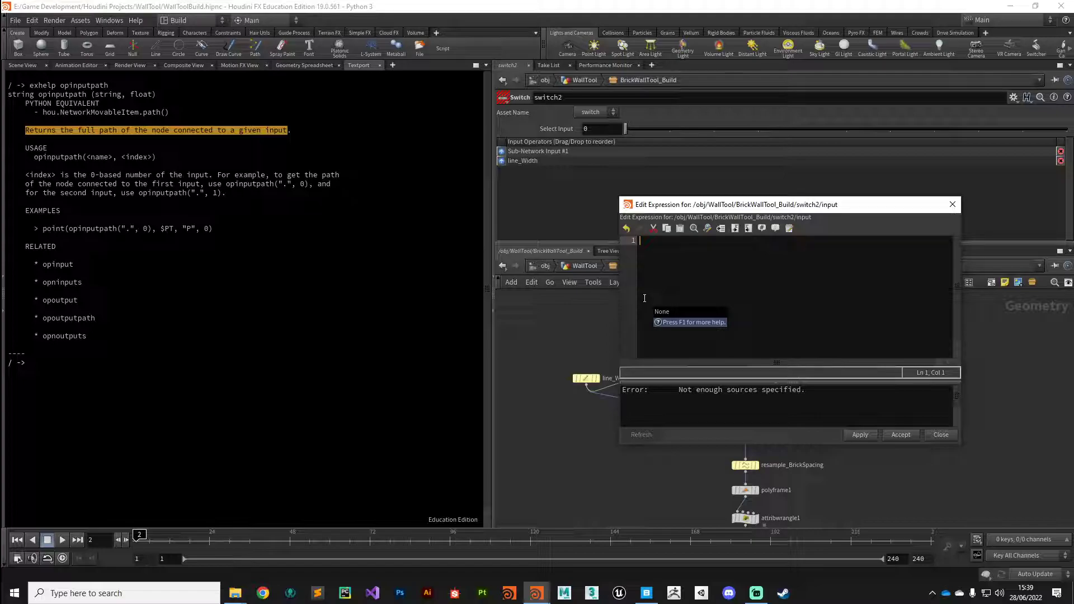
{"action": "type", "text": "if("}
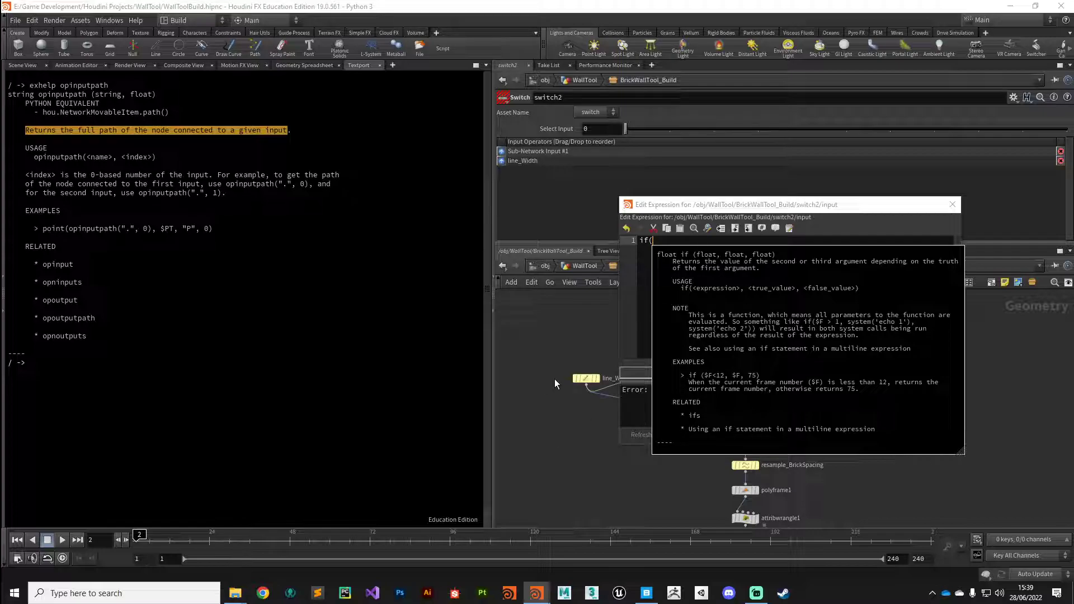
{"action": "type", "text": "str"}
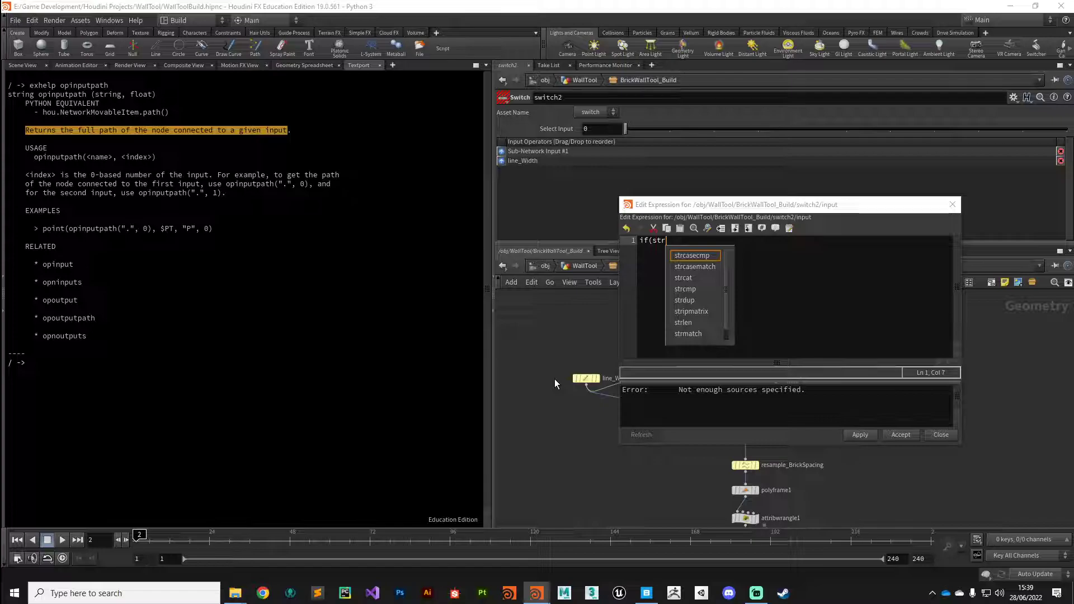
{"action": "type", "text": "cmp"}
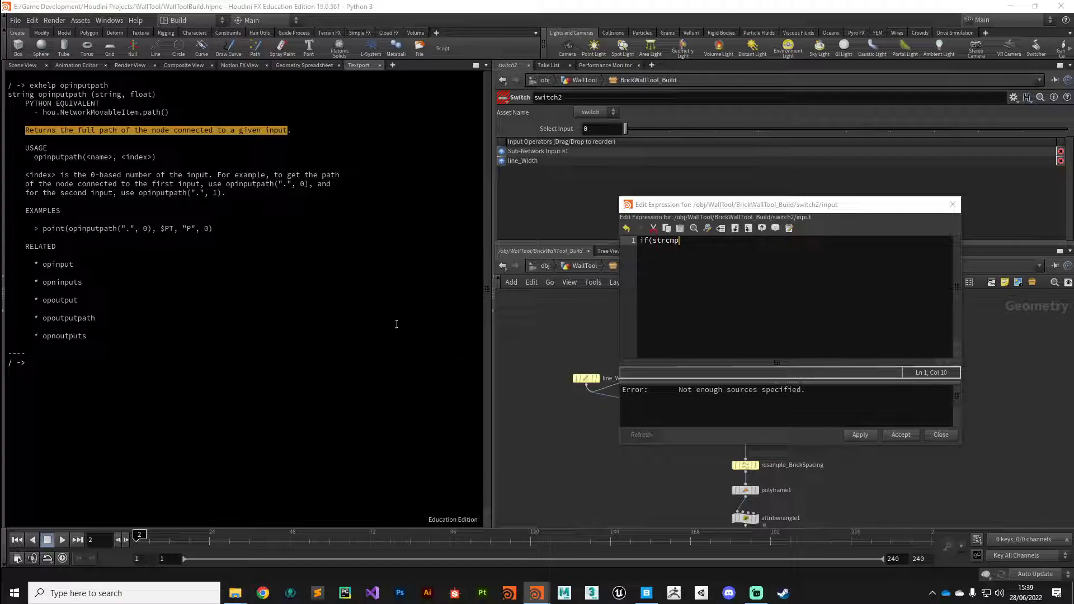
Run 'exhelp strcmp' in the Textport.
{"action": "left_click", "coordinate": [47, 364]}
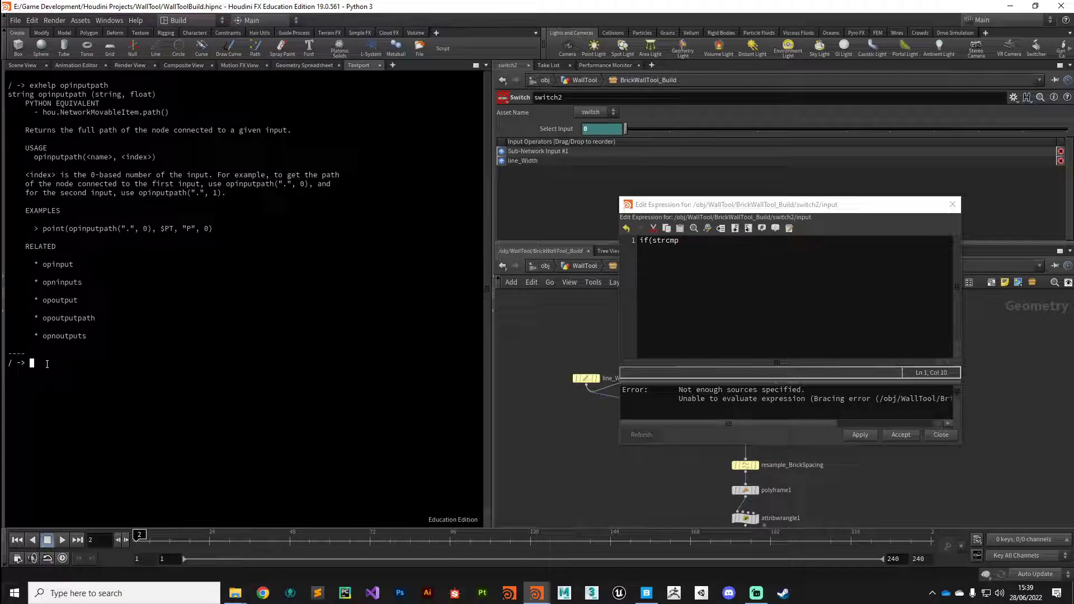
{"action": "type", "text": "exhelp "}
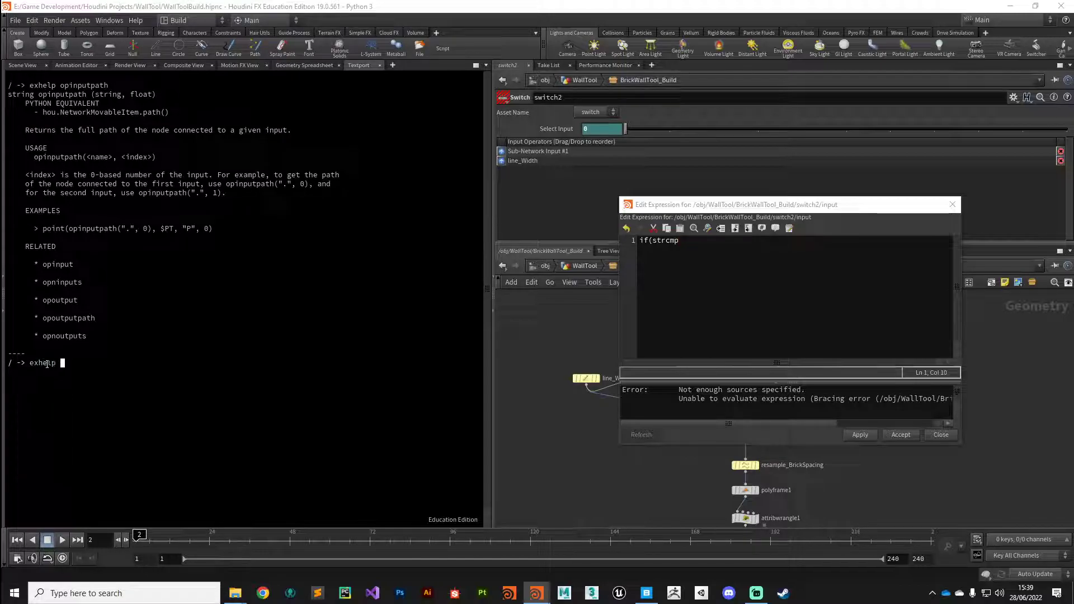
{"action": "type", "text": "strcom"}
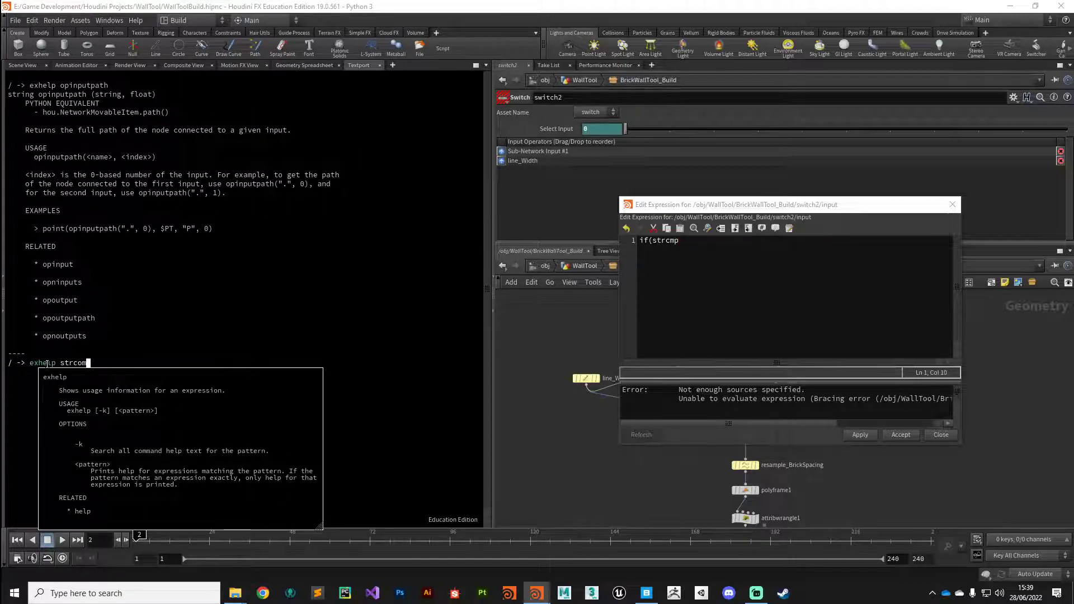
{"action": "key", "text": "BackSpace"}
{"action": "key", "text": "BackSpace"}
{"action": "type", "text": "mp"}
{"action": "key", "text": "Return"}
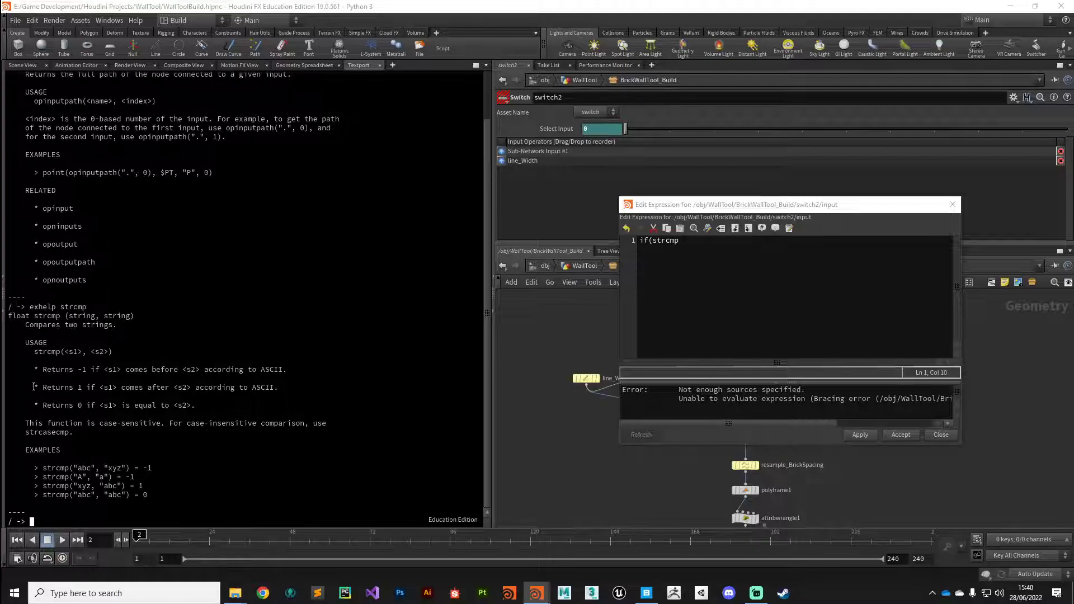
Highlight the strcmp return cases 1, -1 and 0 for equal strings.
{"action": "left_click_drag", "start_coordinate": [87, 387], "coordinate": [34, 409]}
{"action": "mouse_move", "coordinate": [87, 370]}
{"action": "left_mouse_down"}
{"action": "mouse_move", "coordinate": [44, 377]}
{"action": "mouse_move", "coordinate": [86, 371]}
{"action": "left_mouse_up"}
{"action": "left_click", "coordinate": [77, 390]}
{"action": "left_click_drag", "start_coordinate": [87, 407], "coordinate": [42, 390]}
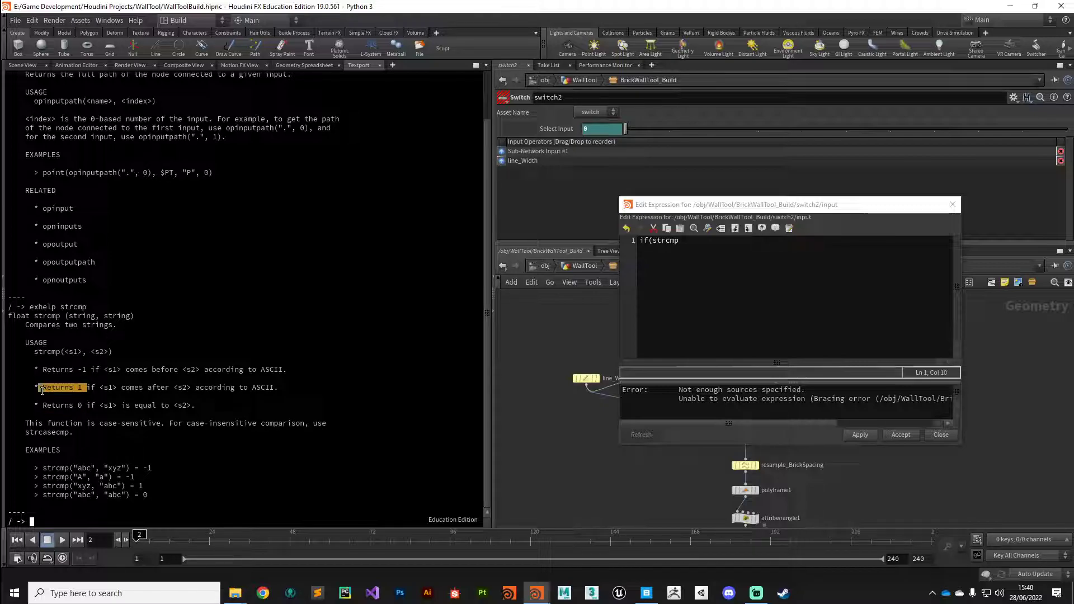
{"action": "left_click", "coordinate": [87, 404]}
{"action": "left_click_drag", "start_coordinate": [84, 404], "coordinate": [42, 405]}
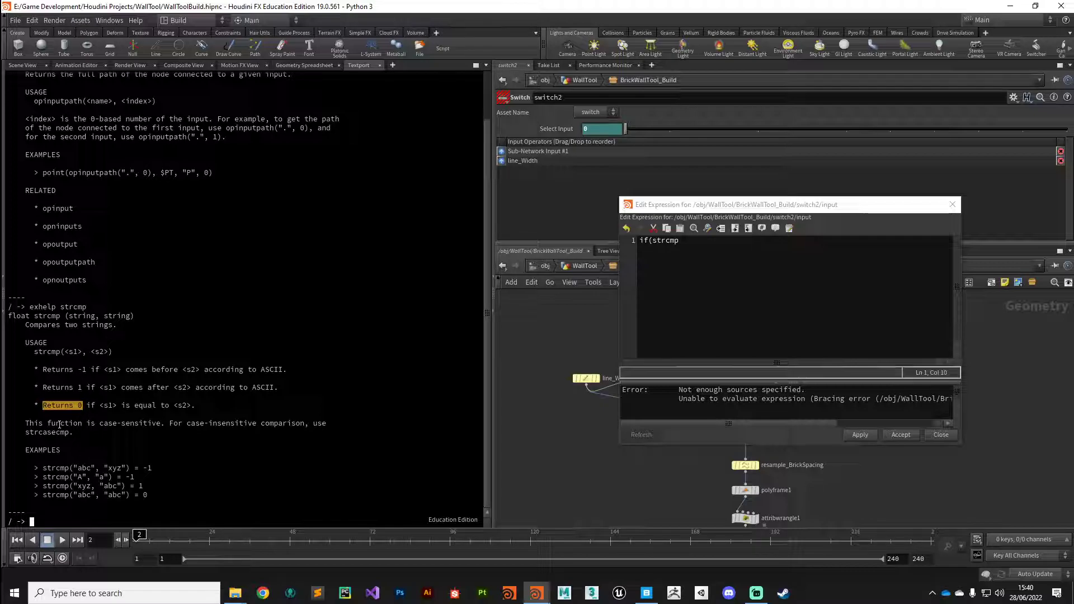
Type opinputpath(".", 0) as the first argument of strcmp in switch2's expression.
{"action": "left_click", "coordinate": [666, 355]}
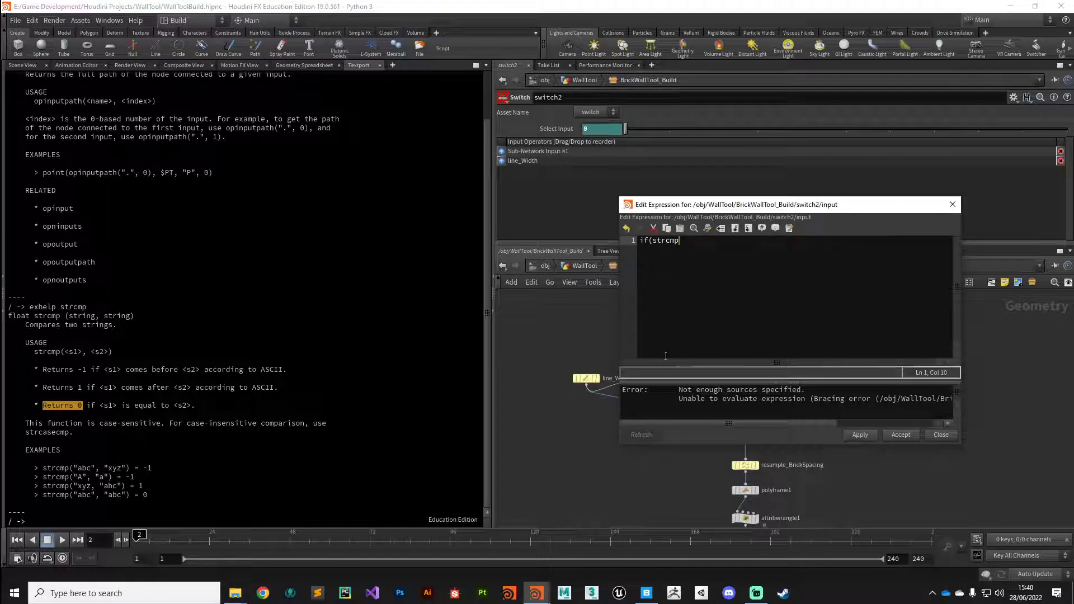
{"action": "type", "text": "(op"}
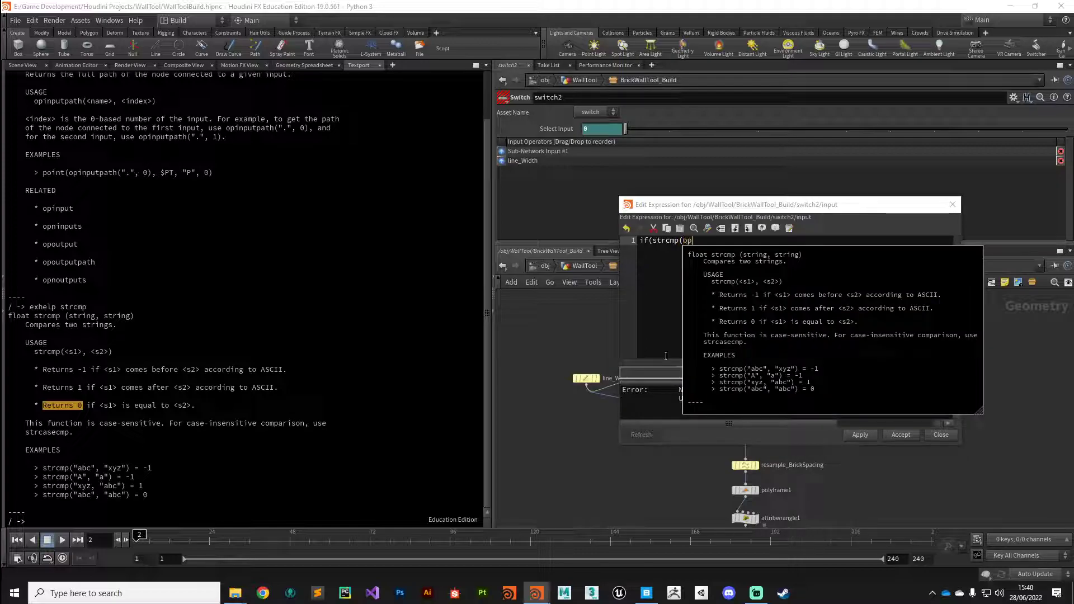
{"action": "type", "text": "input"}
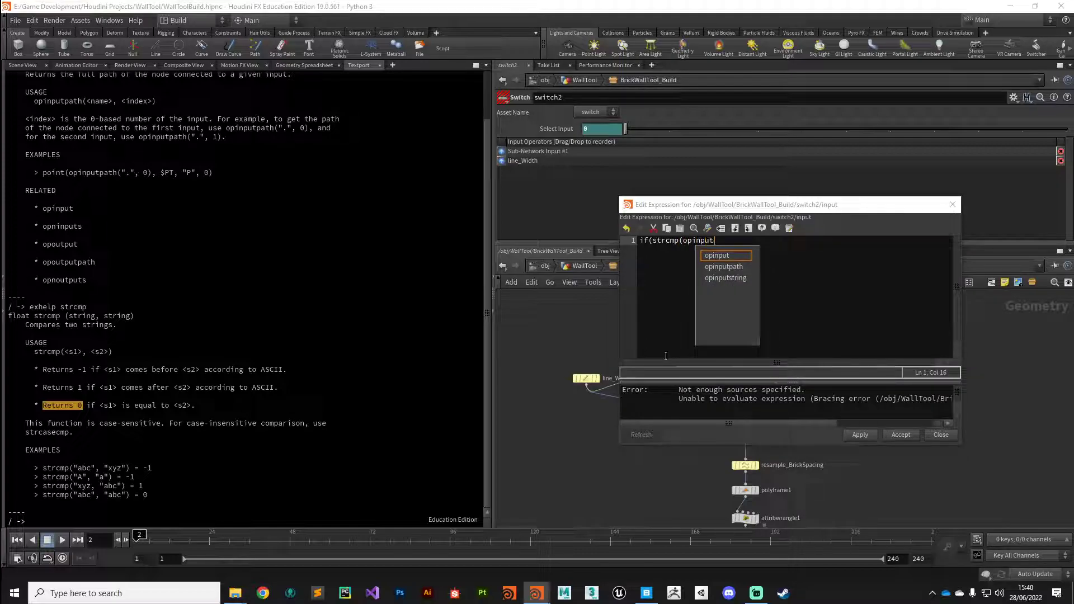
{"action": "type", "text": "path"}
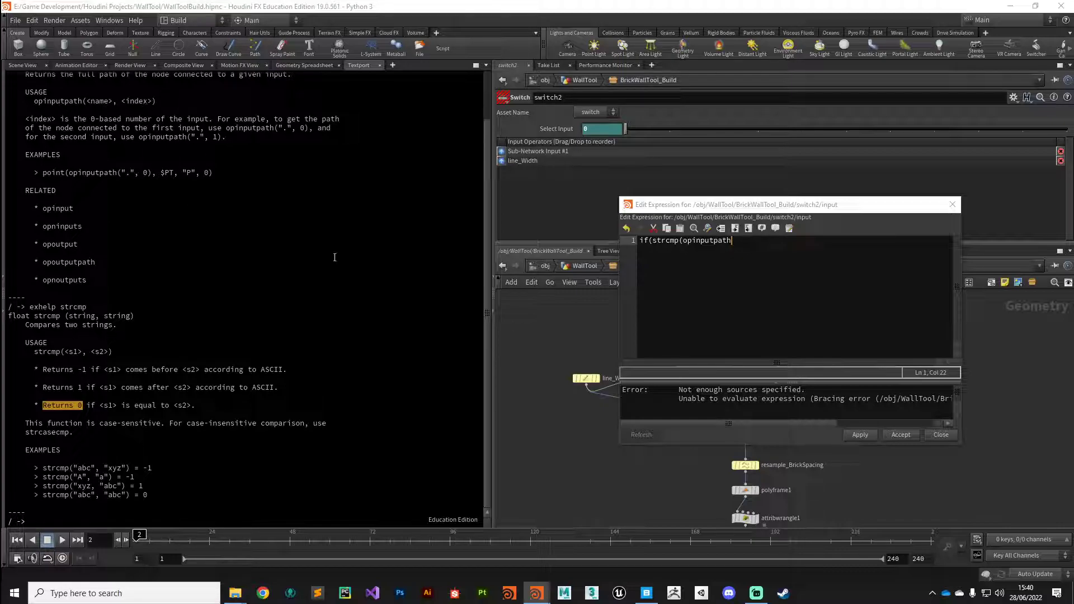
{"action": "mouse_move", "coordinate": [738, 244]}
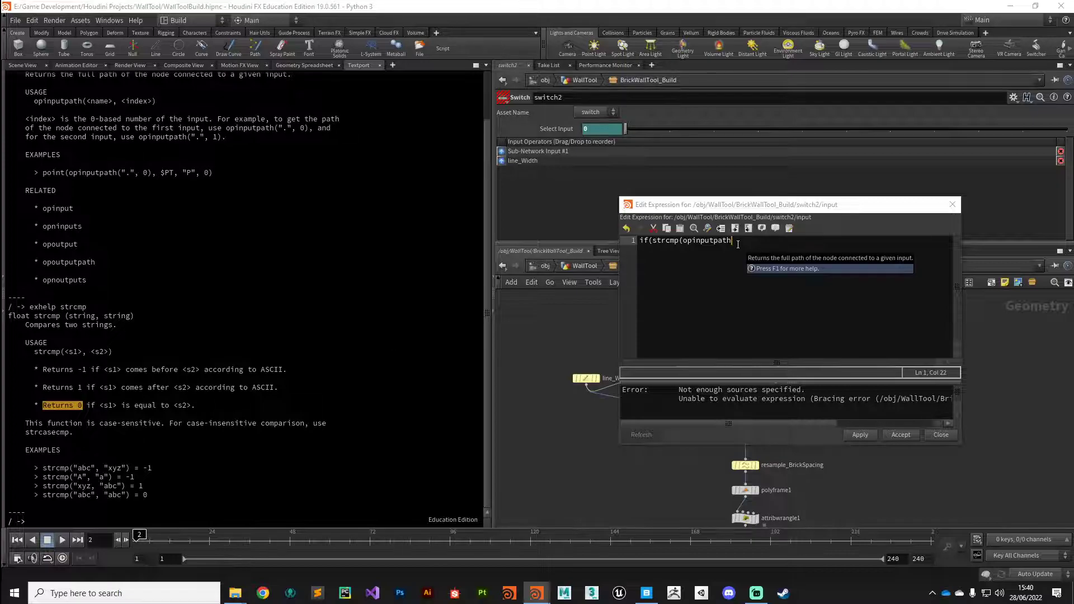
{"action": "type", "text": "(\"."}
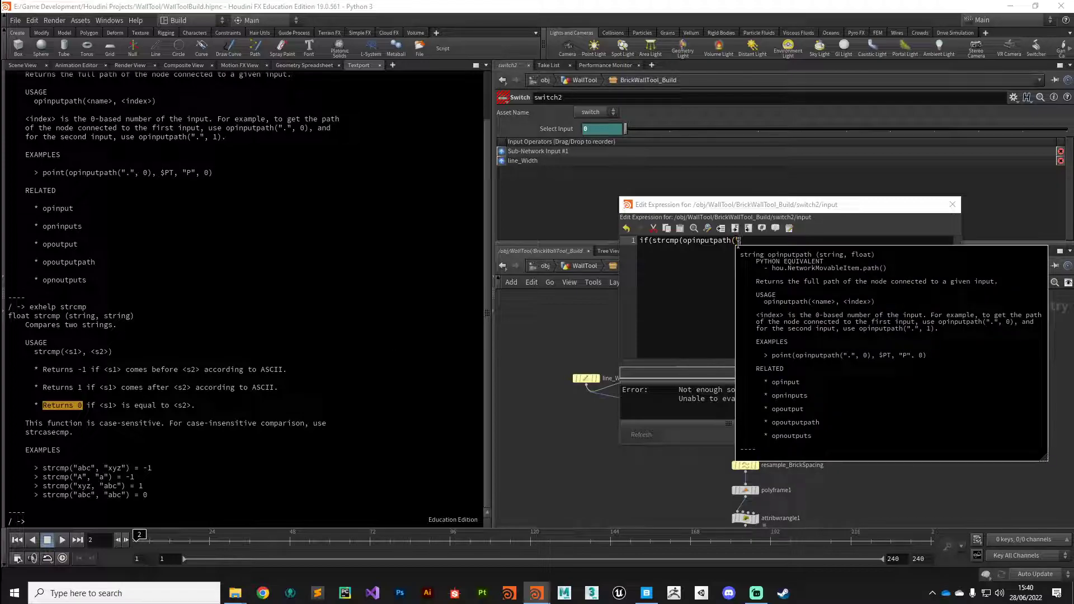
{"action": "type", "text": "\""}
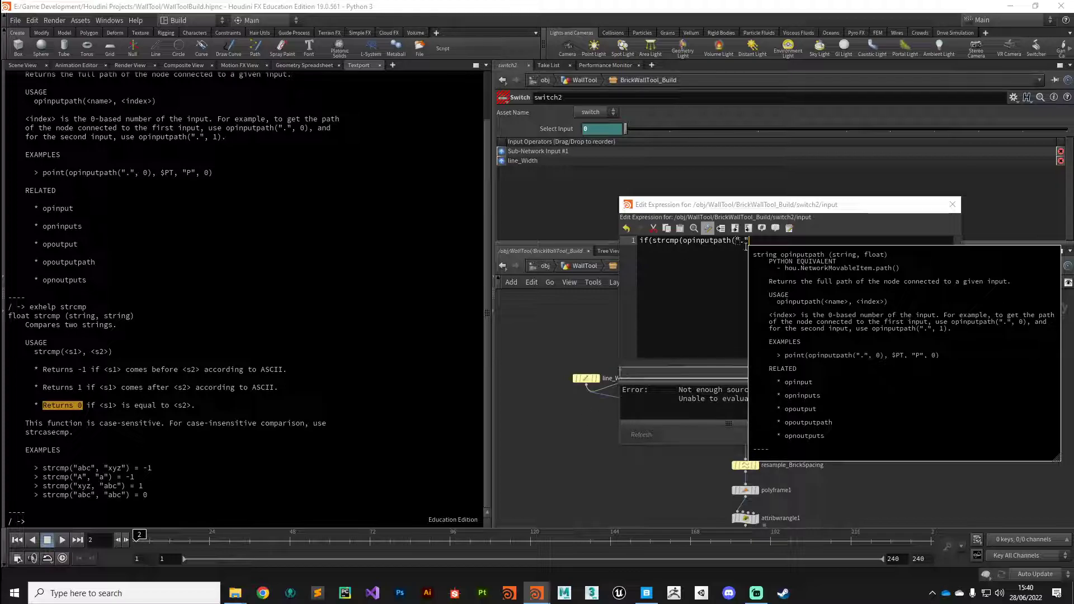
{"action": "left_click_drag", "start_coordinate": [738, 241], "coordinate": [669, 222], "text": "alt"}
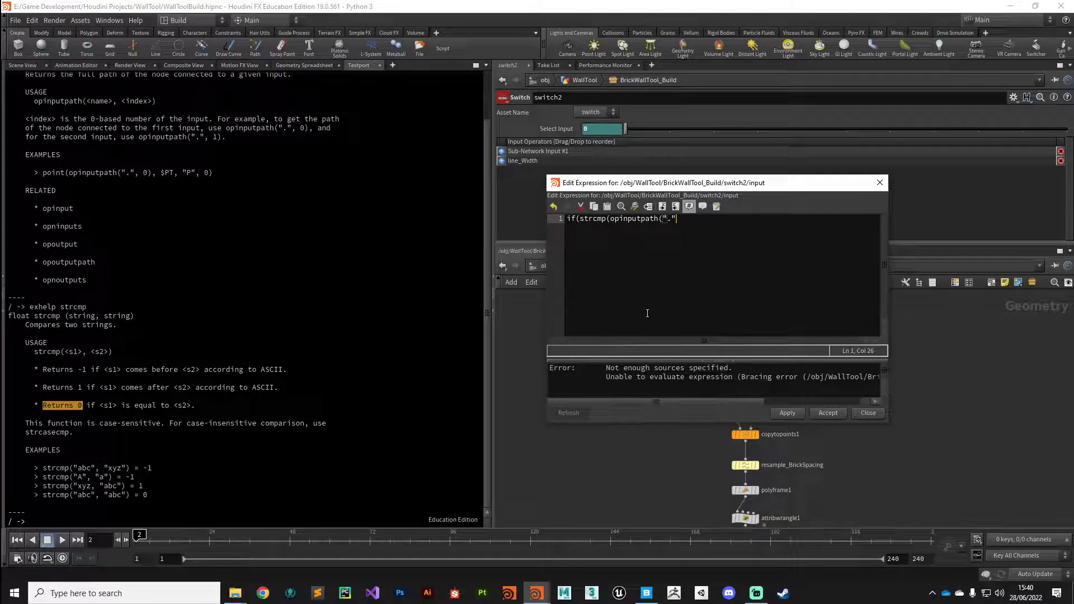
{"action": "left_click_drag", "start_coordinate": [711, 184], "coordinate": [409, 208]}
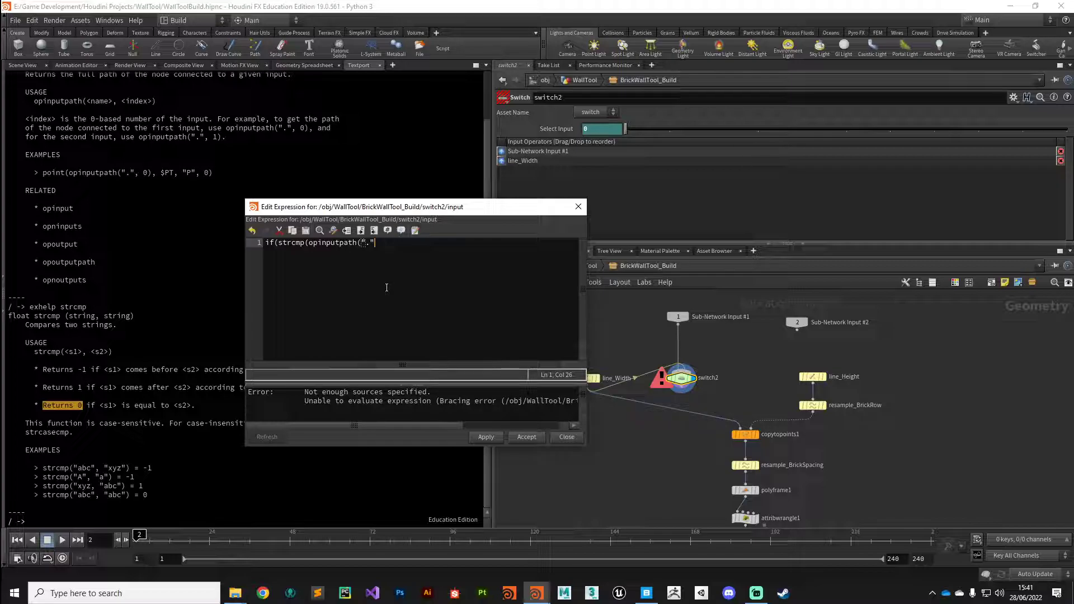
{"action": "type", "text": ", 0"}
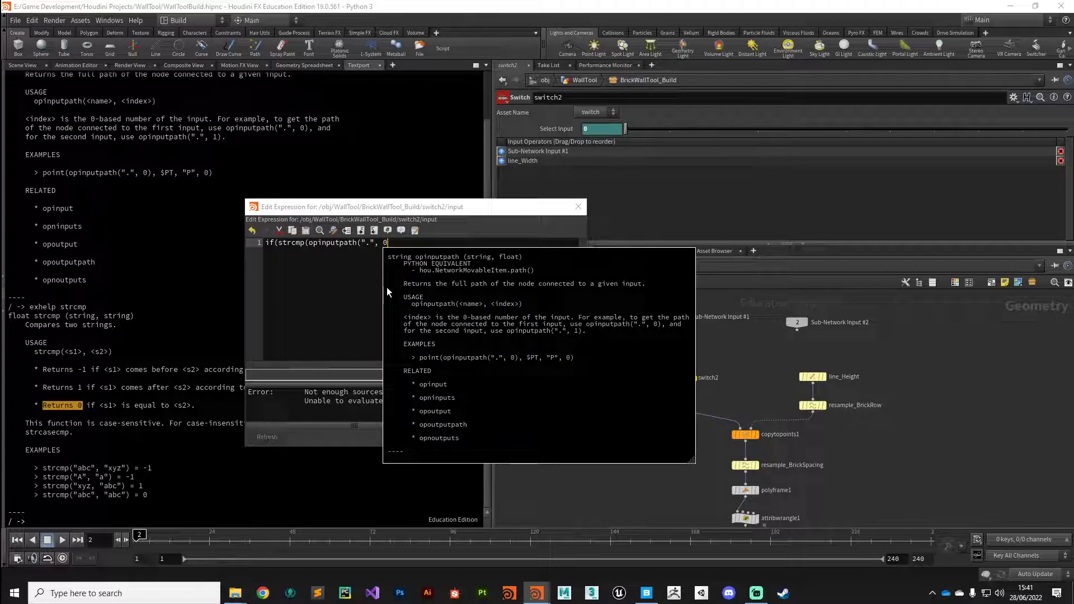
{"action": "type", "text": ")"}
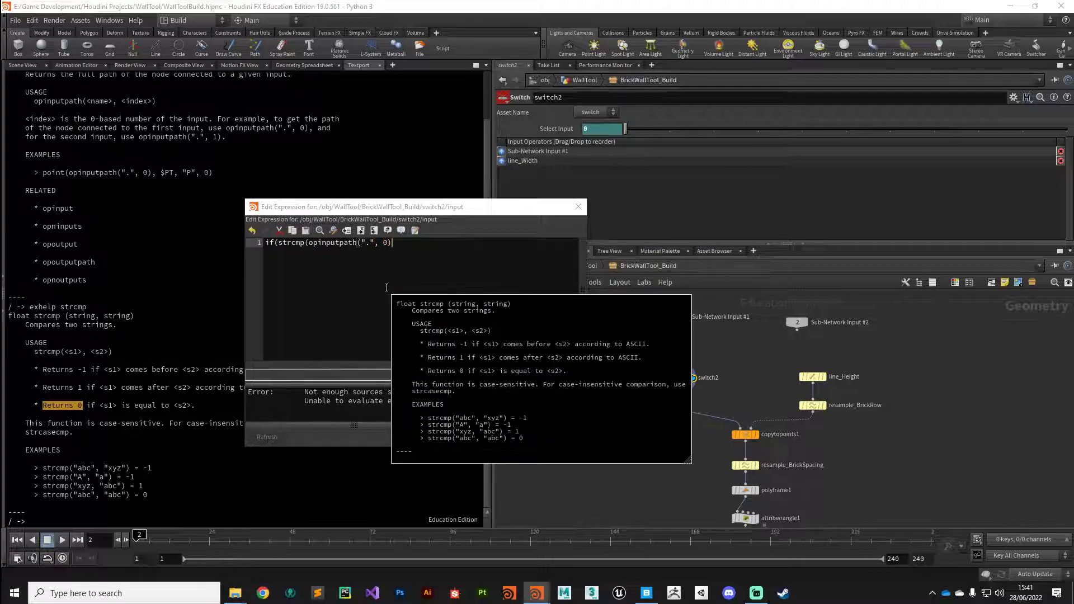
Add the empty-string argument , "") to close the strcmp call.
{"action": "left_click", "coordinate": [308, 244]}
{"action": "left_click_drag", "start_coordinate": [309, 244], "coordinate": [396, 248]}
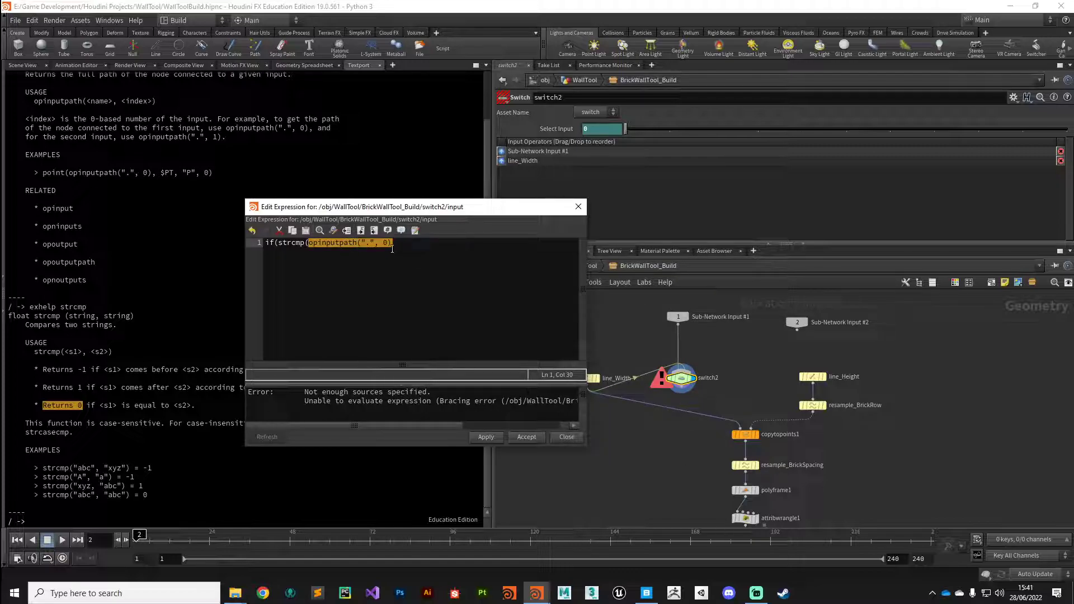
{"action": "left_click", "coordinate": [397, 244]}
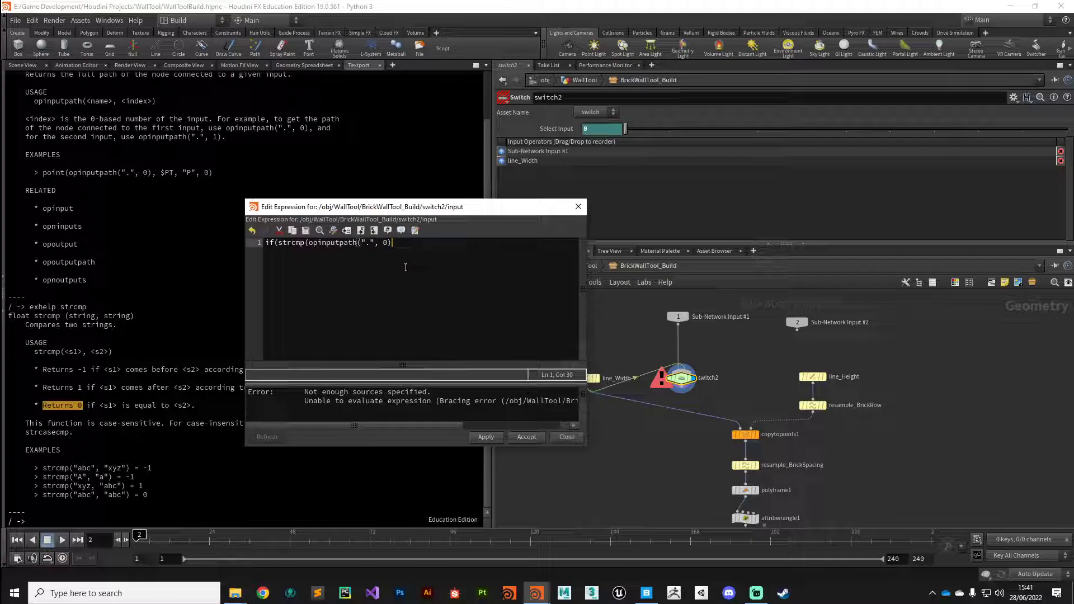
{"action": "type", "text": ", \"\""}
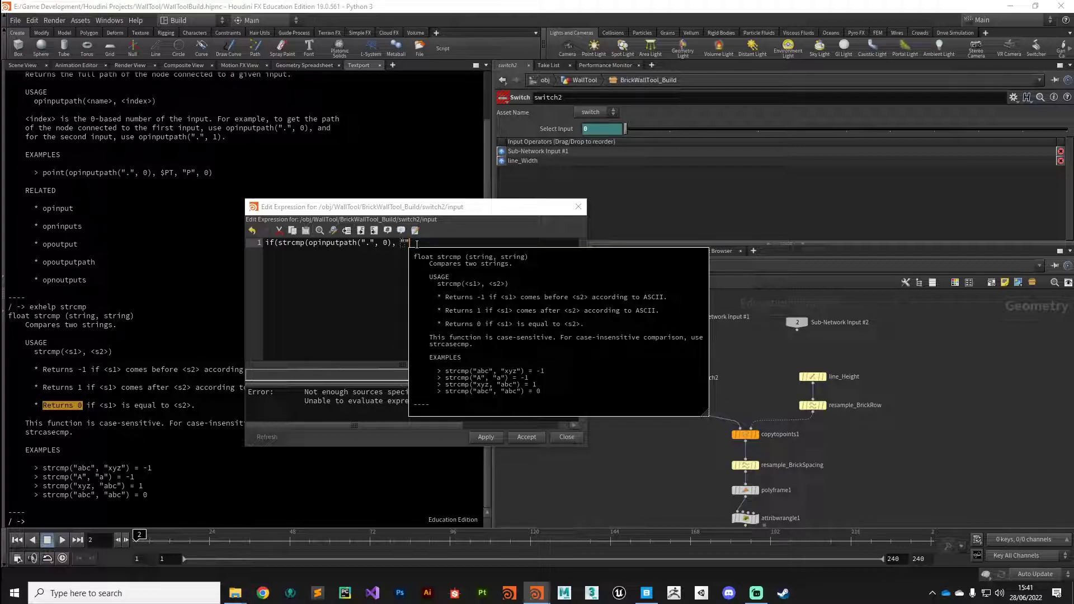
{"action": "type", "text": ")"}
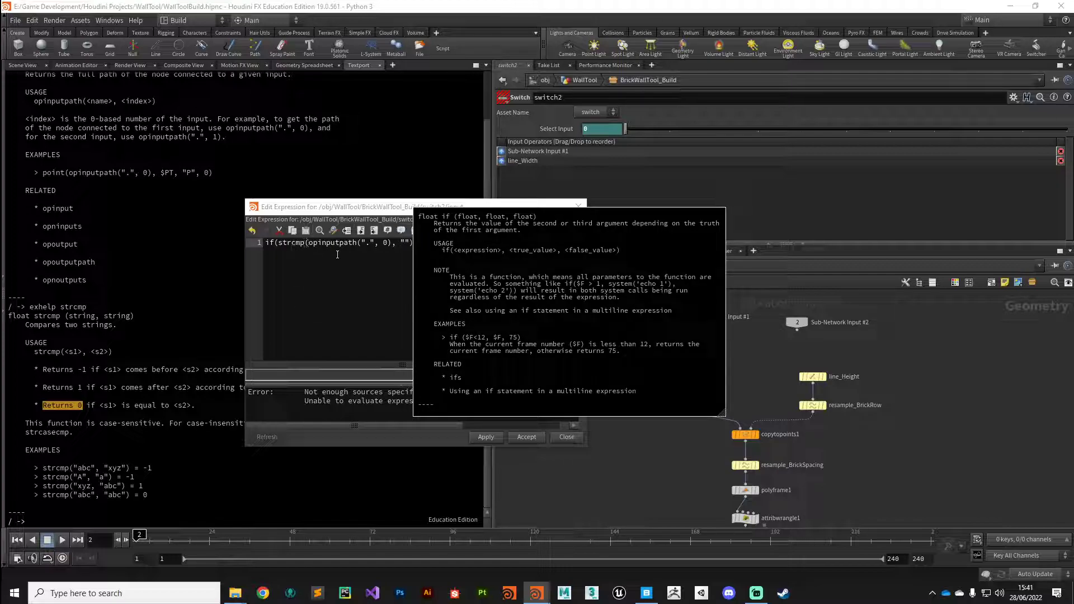
{"action": "left_click_drag", "start_coordinate": [395, 208], "coordinate": [747, 81]}
{"action": "left_click", "coordinate": [767, 132]}
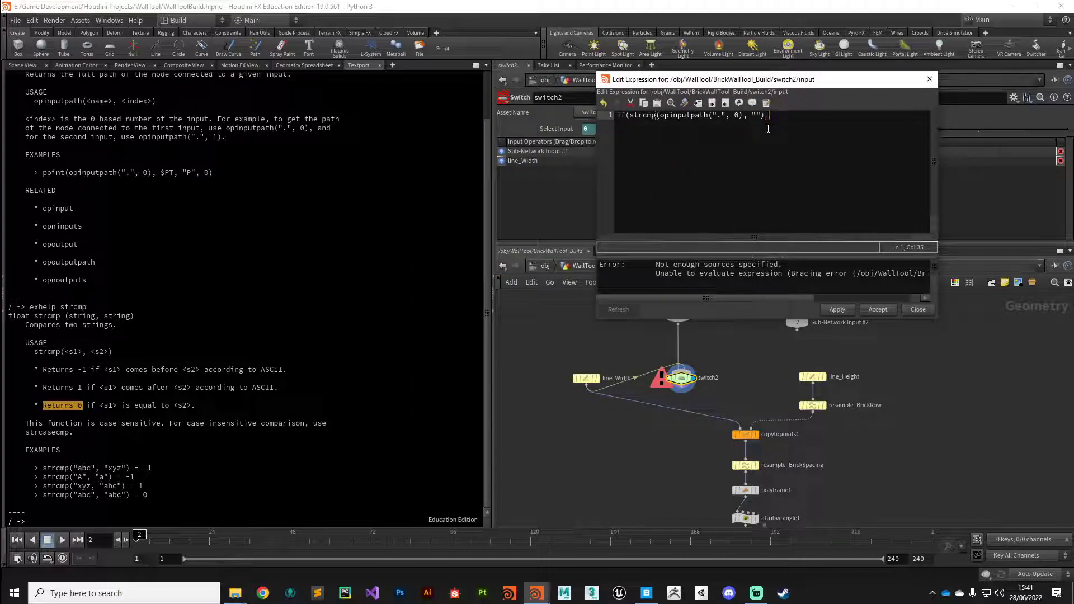
Complete switch2's expression as if(strcmp(opinputpath(".", 0), "") == 1, 0, 1) and apply it.
{"action": "type", "text": "=="}
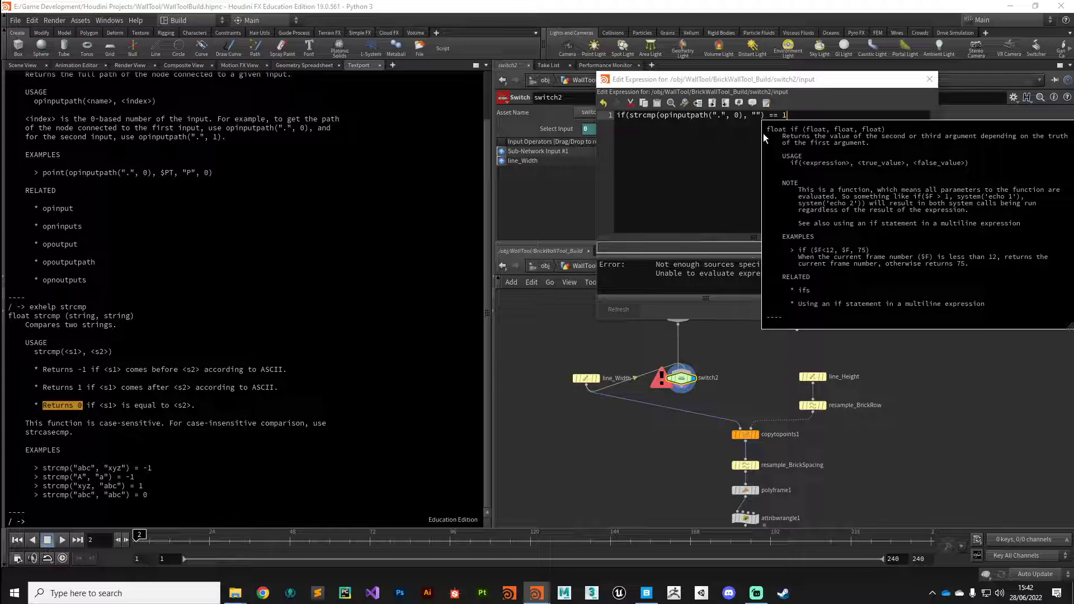
{"action": "type", "text": "1, 0, 1)"}
{"action": "left_click_drag", "start_coordinate": [773, 79], "coordinate": [465, 109]}
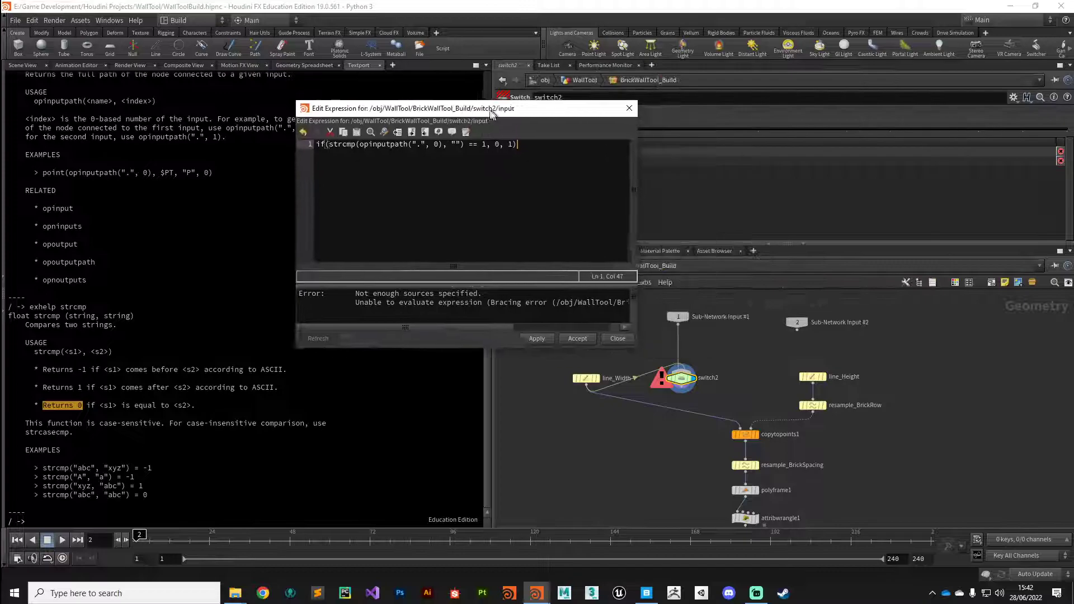
{"action": "left_click_drag", "start_coordinate": [488, 145], "coordinate": [507, 145]}
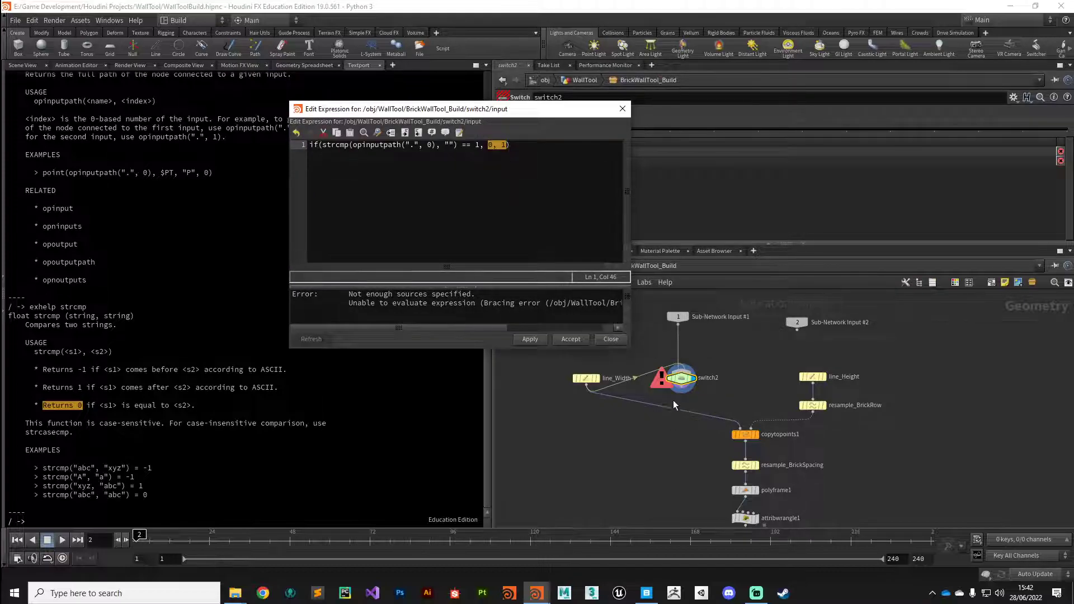
{"action": "mouse_move", "coordinate": [685, 384]}
{"action": "left_click", "coordinate": [525, 340]}
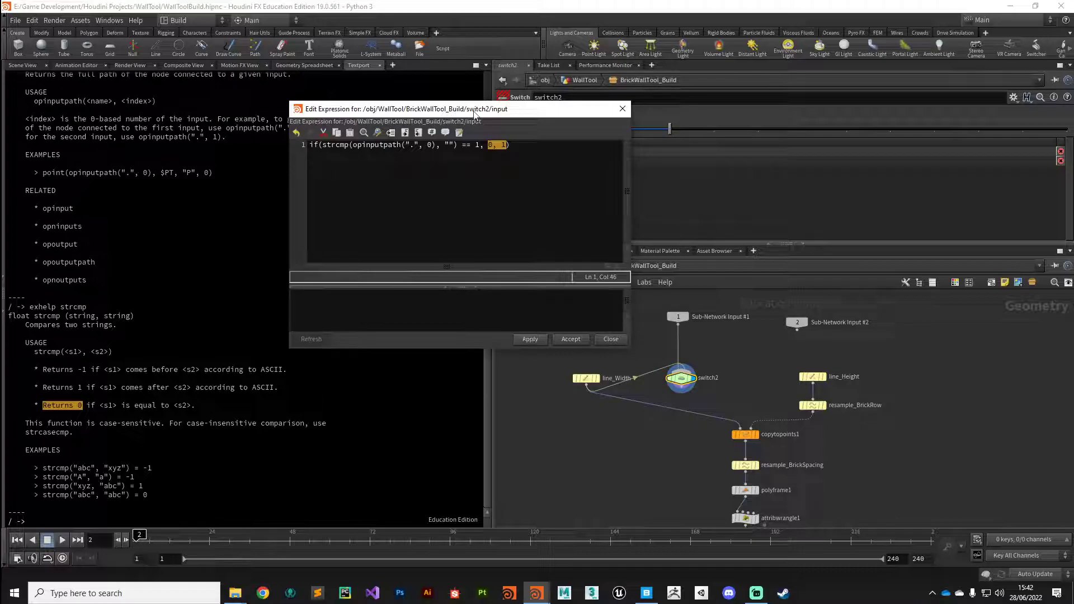
Nudge line_Width and Sub-Network Input #1 upward, then go up to the WallTool network.
{"action": "left_click_drag", "start_coordinate": [476, 112], "coordinate": [930, 316]}
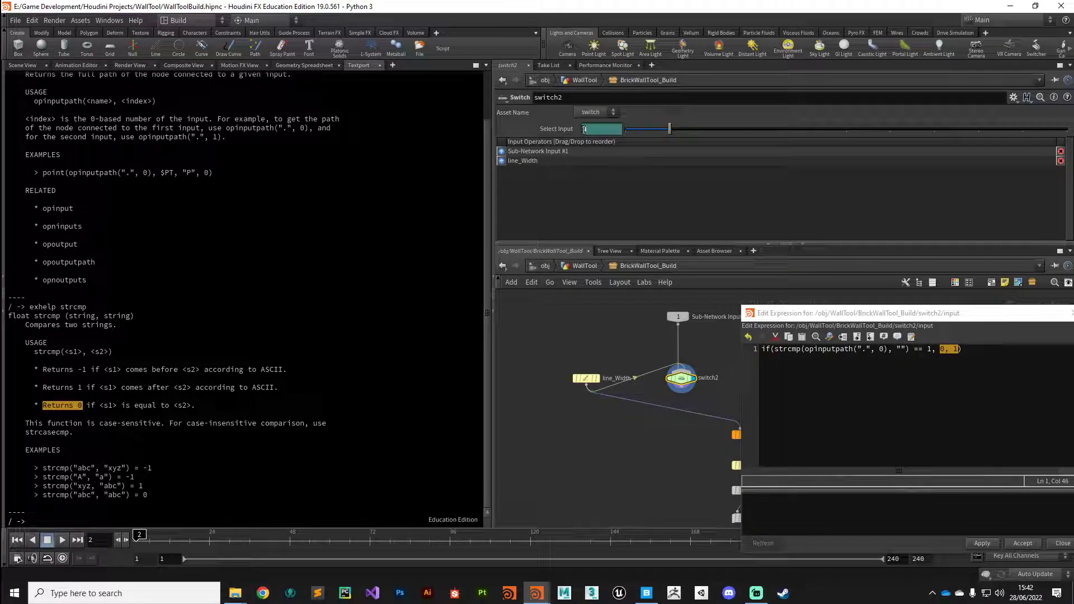
{"action": "mouse_move", "coordinate": [586, 378]}
{"action": "left_mouse_down"}
{"action": "mouse_move", "coordinate": [567, 361]}
{"action": "mouse_move", "coordinate": [578, 362]}
{"action": "left_mouse_up"}
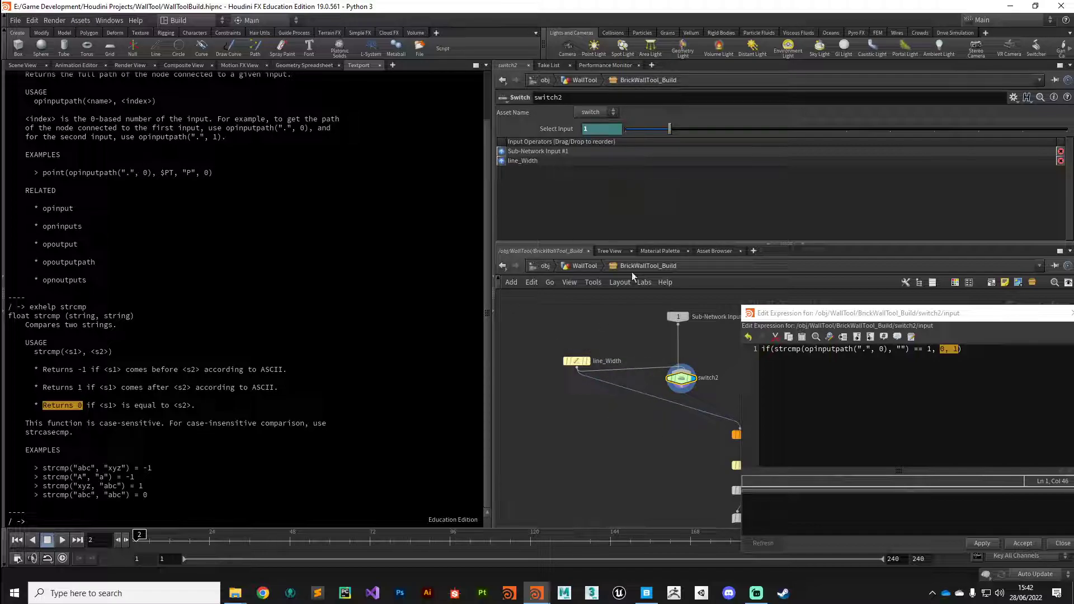
{"action": "left_click_drag", "start_coordinate": [678, 324], "coordinate": [681, 318]}
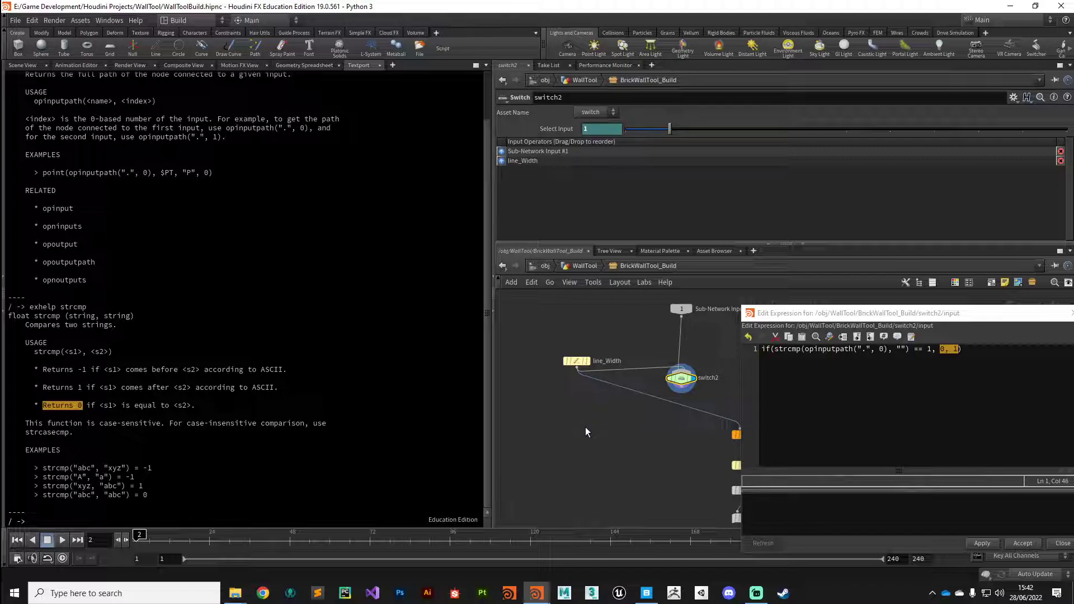
{"action": "key", "text": "u"}
{"action": "left_click_drag", "start_coordinate": [881, 317], "coordinate": [633, 280]}
Close the expression editor, show the 3D view, and turn on Build Mode for BrickWallTool_Build.
{"action": "left_click", "coordinate": [21, 65]}
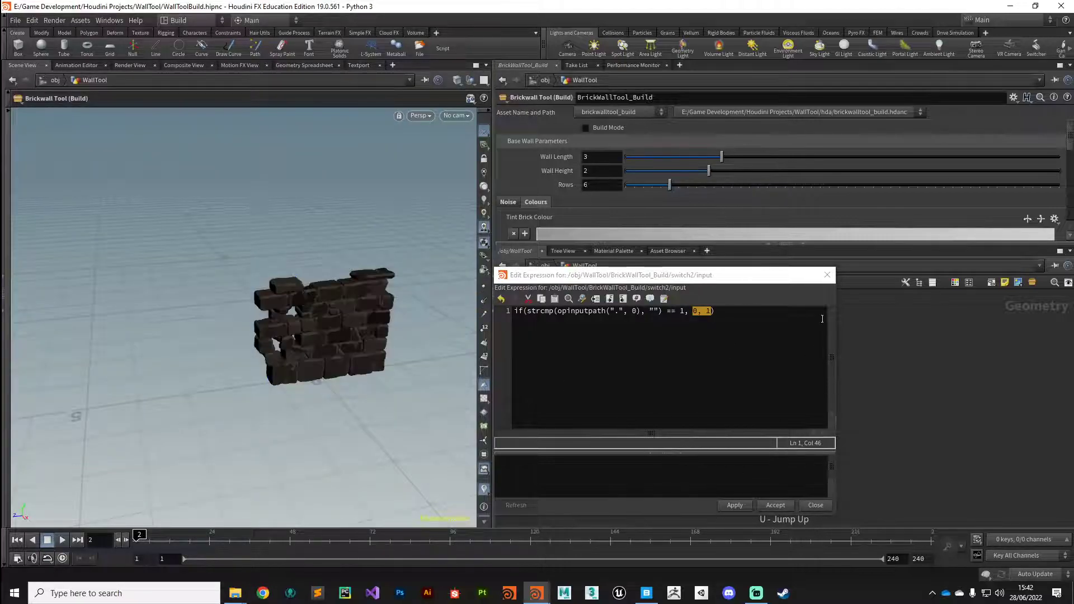
{"action": "left_click", "coordinate": [828, 276]}
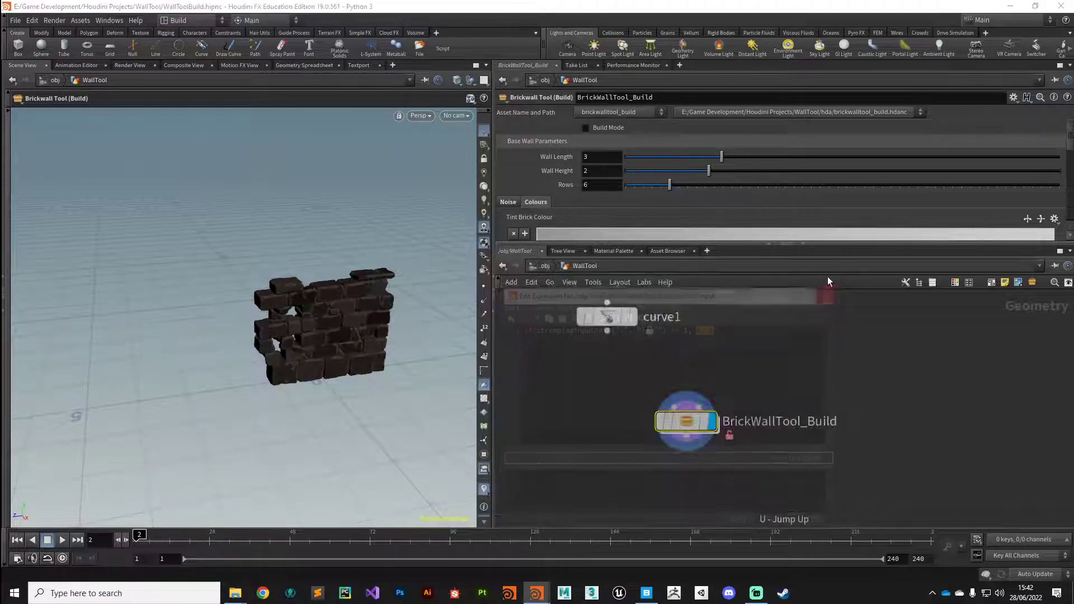
{"action": "left_click", "coordinate": [688, 438]}
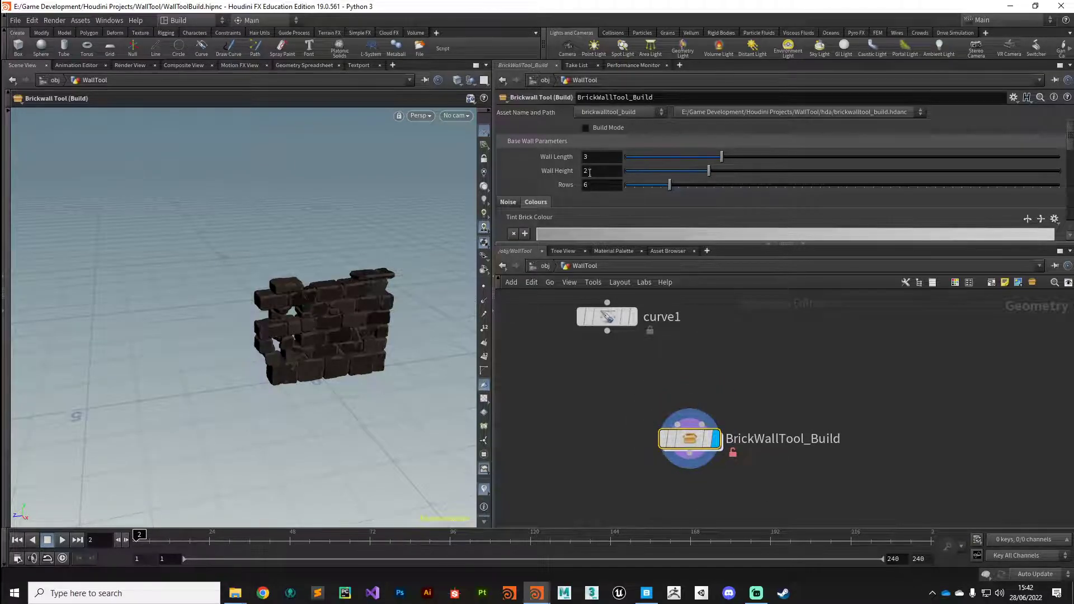
{"action": "left_click", "coordinate": [585, 129]}
Place curve1 above BrickWallTool_Build and wire it into the asset's first input.
{"action": "left_click_drag", "start_coordinate": [353, 437], "coordinate": [425, 408]}
{"action": "left_click_drag", "start_coordinate": [612, 322], "coordinate": [622, 337]}
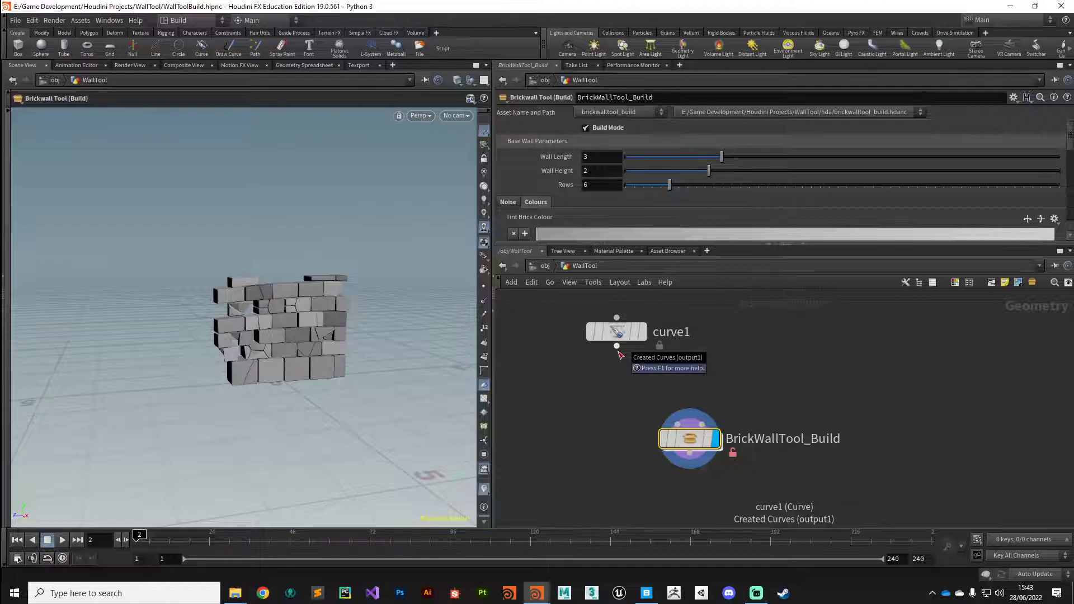
{"action": "left_click", "coordinate": [617, 347]}
{"action": "left_click", "coordinate": [659, 413]}
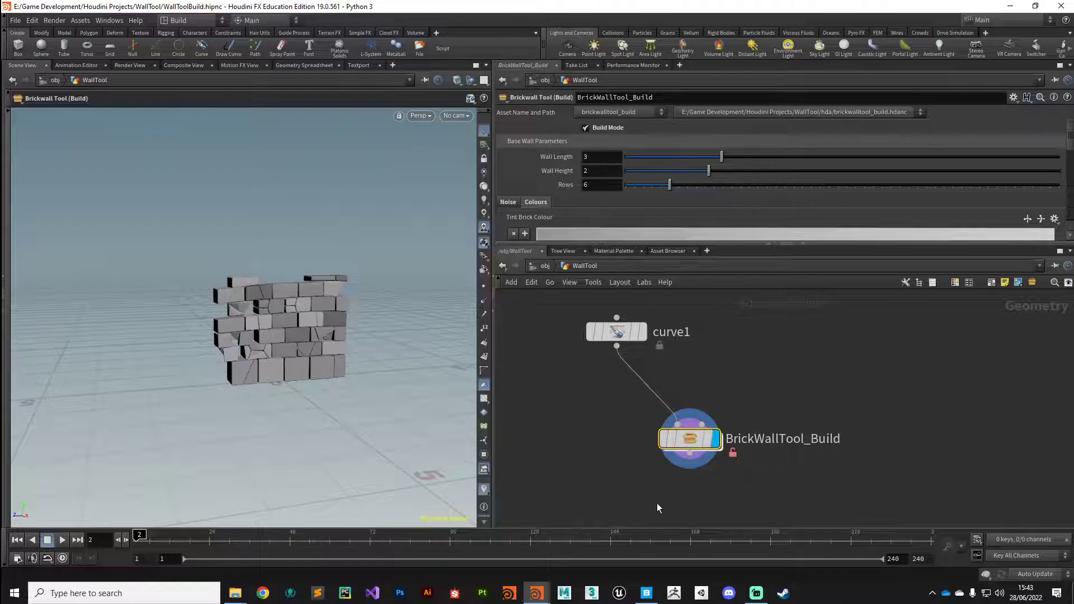
Inside BrickWallTool_Build, wire switch2's output into copytopoints1.
{"action": "double_click", "coordinate": [681, 415]}
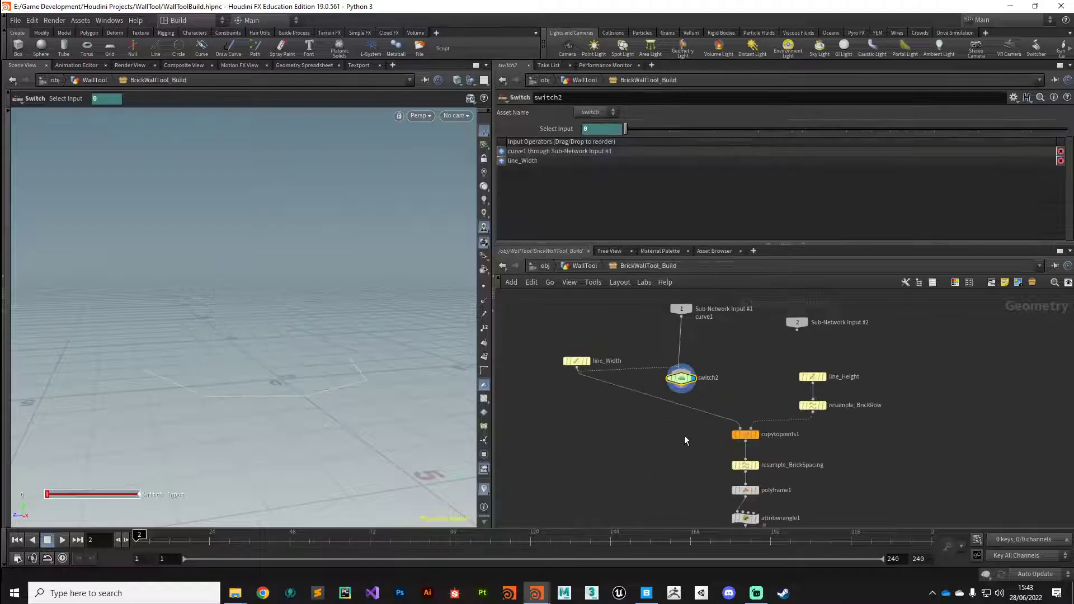
{"action": "left_click", "coordinate": [683, 393]}
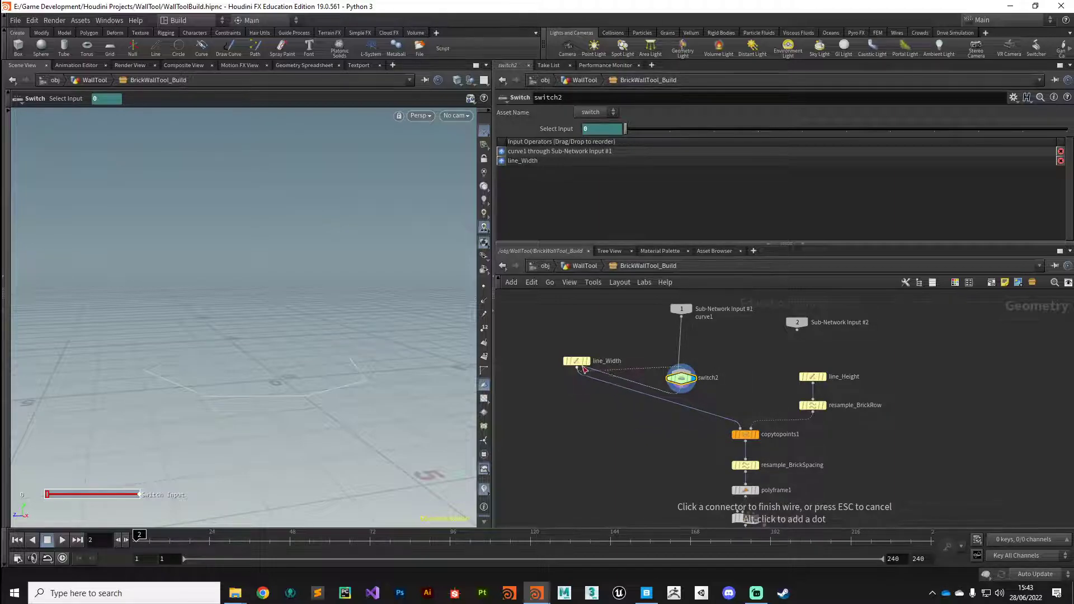
{"action": "left_click", "coordinate": [740, 429]}
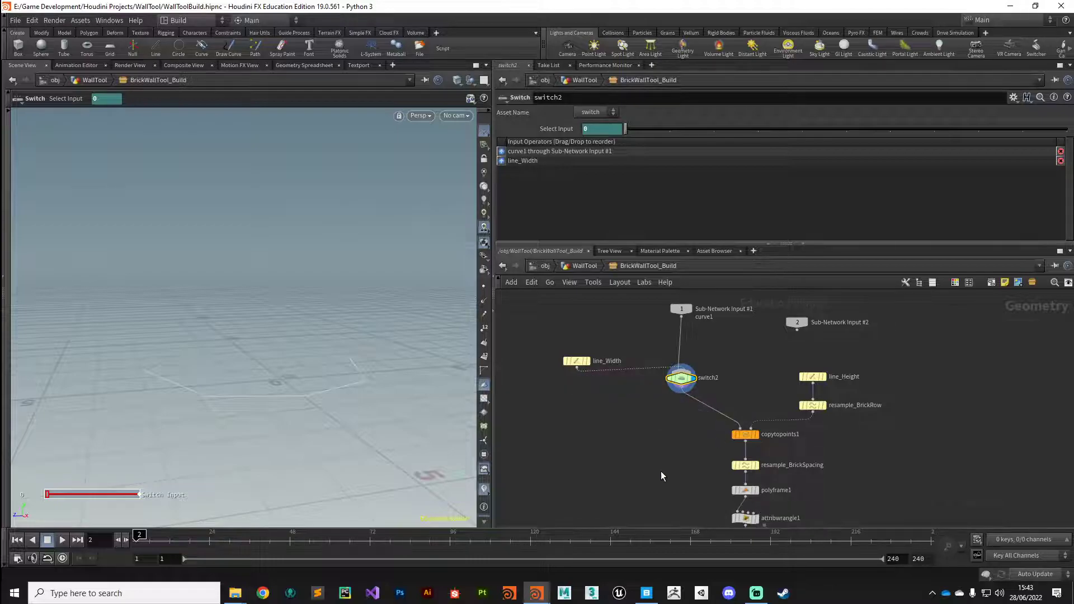
Display output_BrickWallOutput and orbit around the brick wall curving along curve1.
{"action": "middle_click_drag", "start_coordinate": [659, 472], "coordinate": [646, 481]}
{"action": "scroll", "coordinate": [645, 481], "scroll_direction": "down", "scroll_amount": 5}
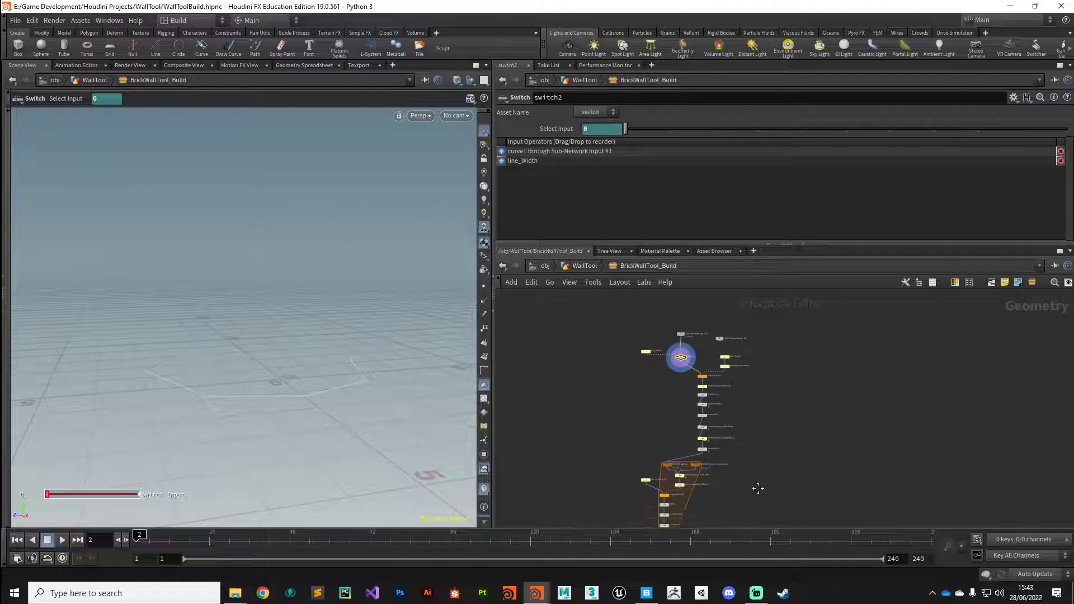
{"action": "mouse_move", "coordinate": [677, 424]}
{"action": "scroll", "coordinate": [679, 426], "scroll_direction": "up", "scroll_amount": 6}
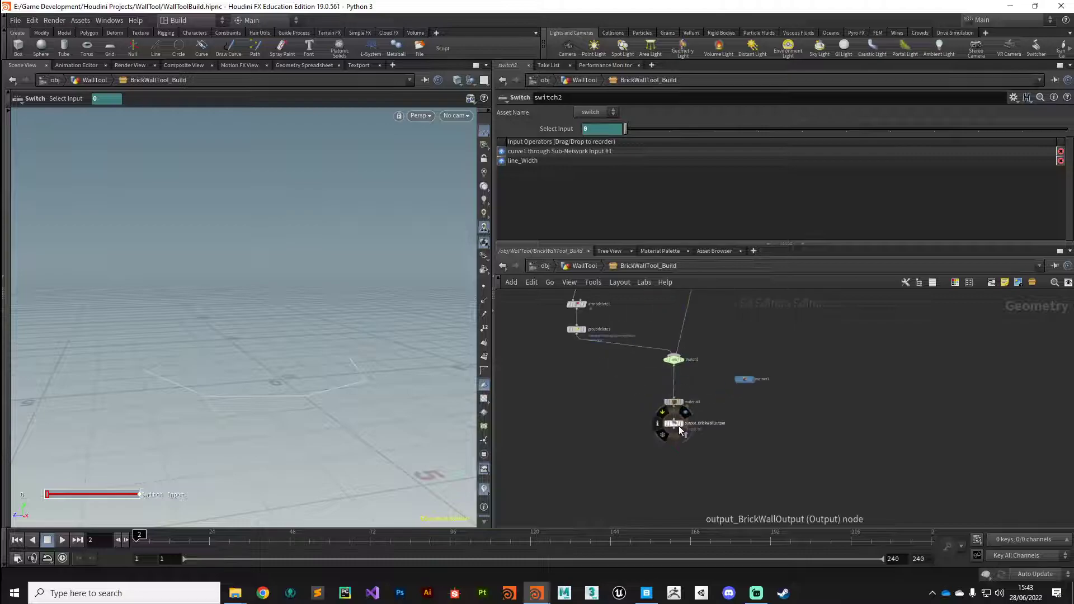
{"action": "left_click", "coordinate": [675, 427]}
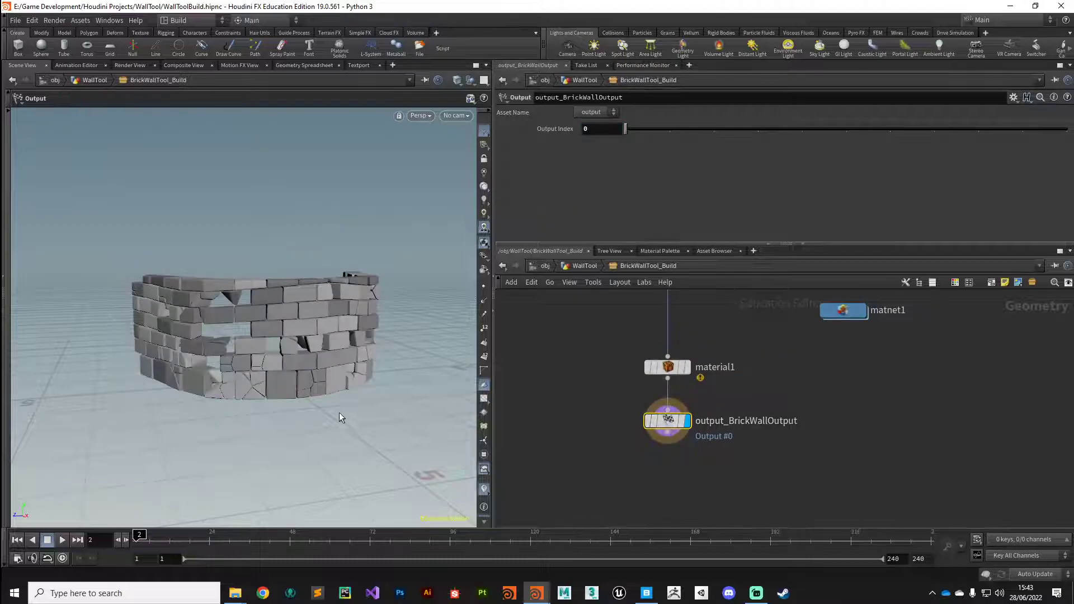
{"action": "left_click_drag", "start_coordinate": [301, 380], "coordinate": [165, 379]}
{"action": "left_click_drag", "start_coordinate": [269, 390], "coordinate": [227, 329]}
{"action": "left_click_drag", "start_coordinate": [355, 416], "coordinate": [256, 436]}
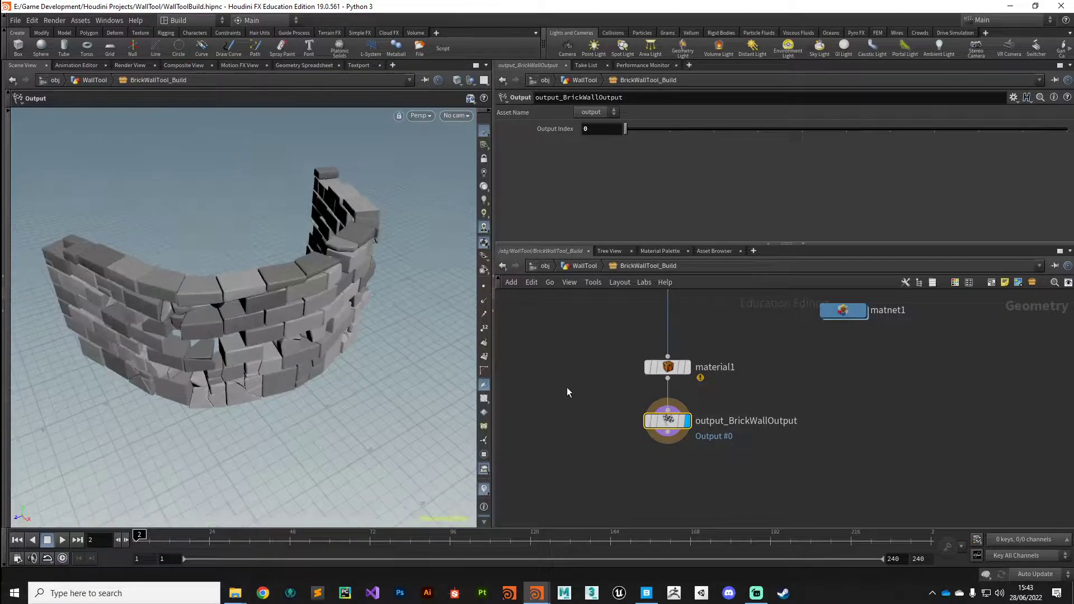
Back in WallTool, add circle1 displayed flat on the ZX Plane with uniform scale 6.86.
{"action": "key", "text": "u"}
{"action": "left_click_drag", "start_coordinate": [649, 365], "coordinate": [797, 341]}
{"action": "key", "text": "Tab"}
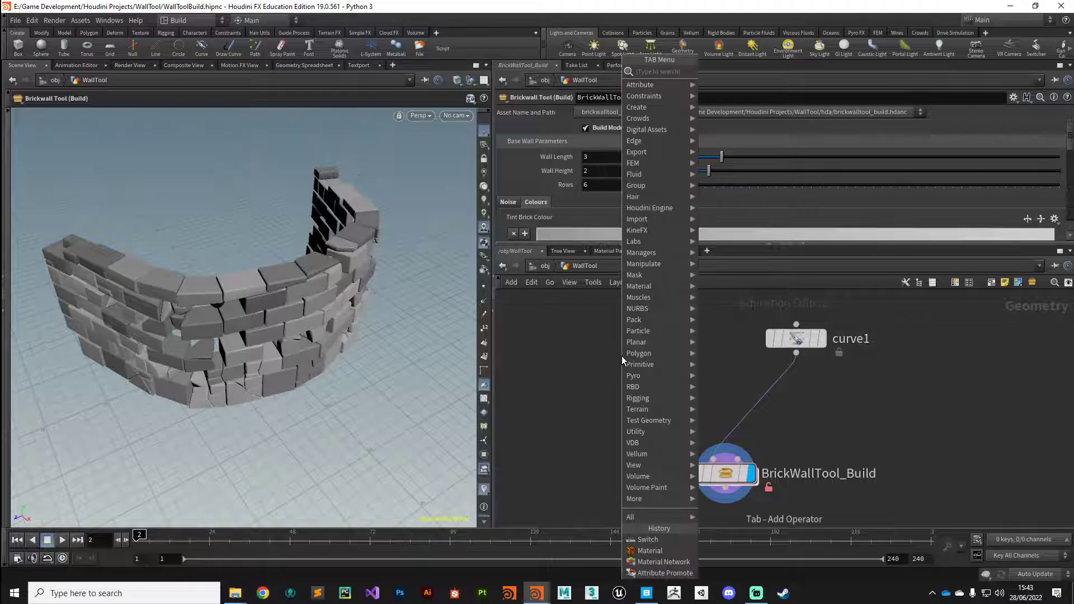
{"action": "type", "text": "circle"}
{"action": "key", "text": "Return"}
{"action": "left_click", "coordinate": [621, 356]}
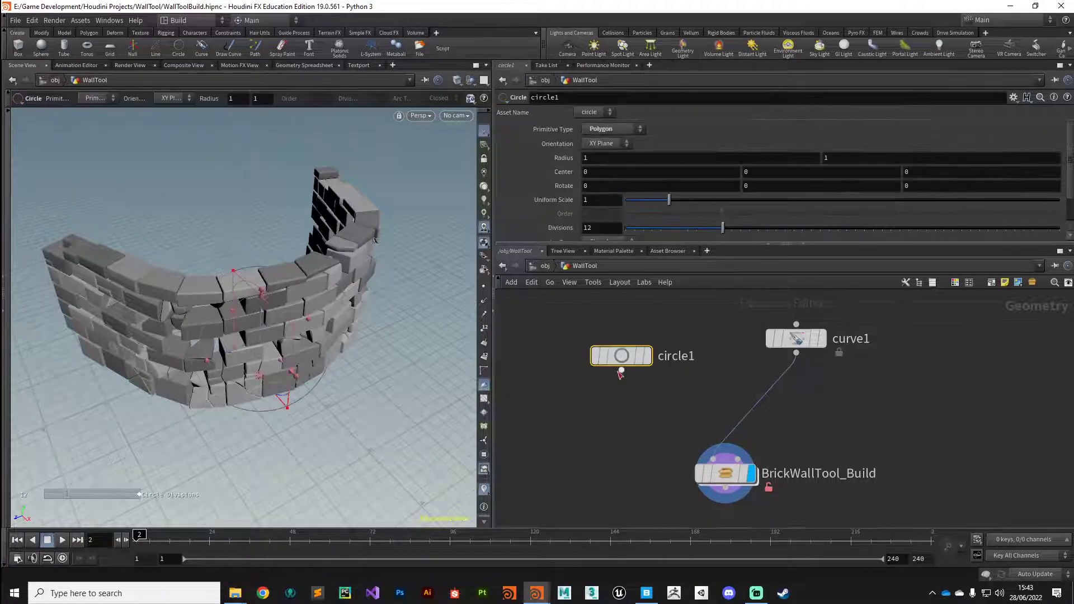
{"action": "left_click", "coordinate": [648, 355]}
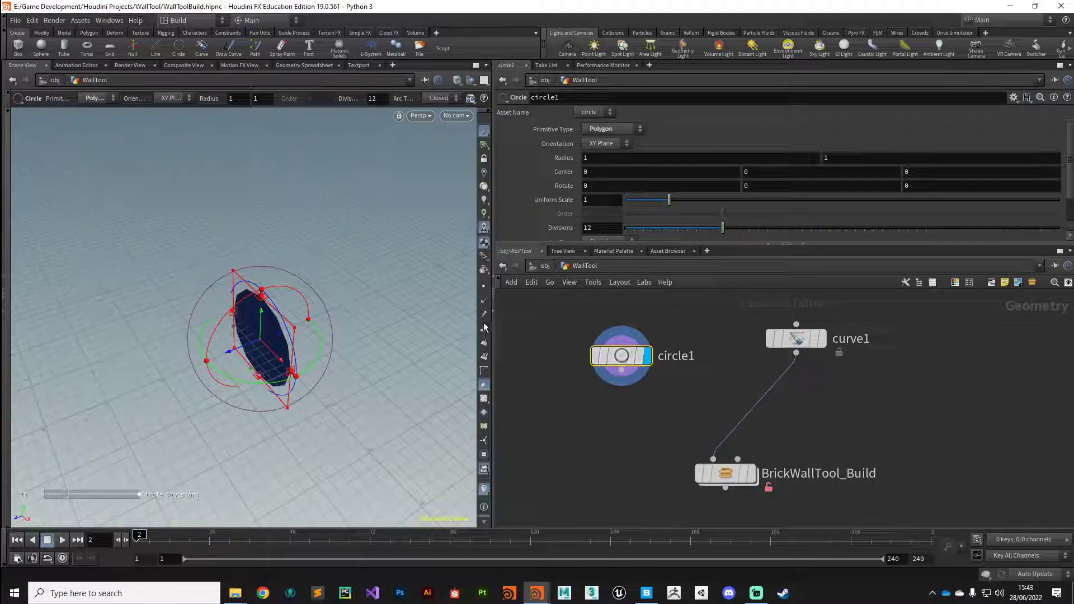
{"action": "left_click", "coordinate": [604, 144]}
{"action": "left_click", "coordinate": [600, 165]}
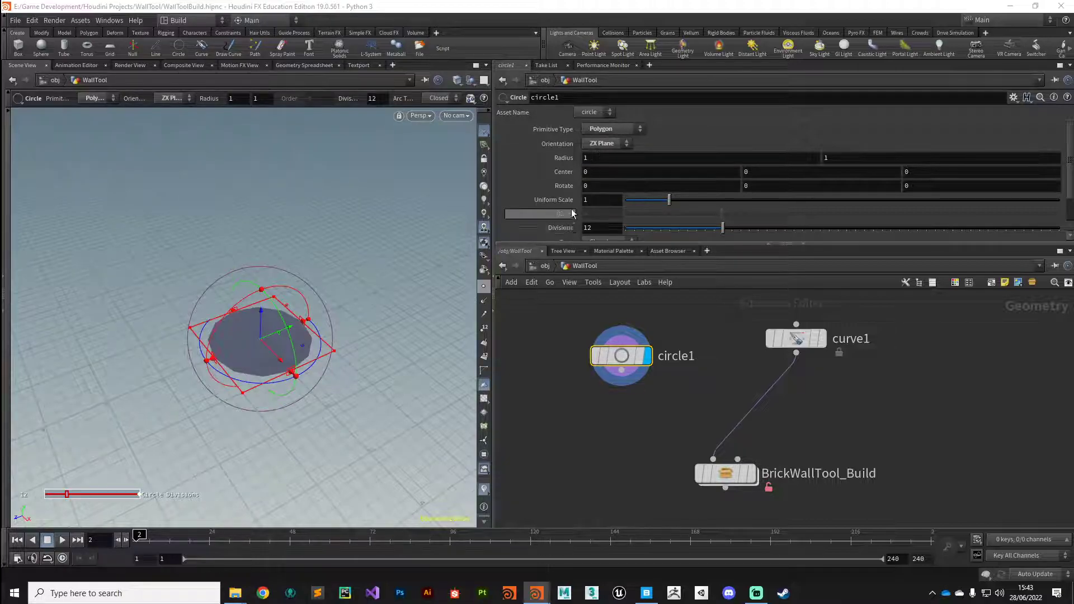
{"action": "left_click_drag", "start_coordinate": [669, 201], "coordinate": [925, 200]}
Cut the wire connecting curve1 to BrickWallTool_Build.
{"action": "key", "text": "Escape"}
{"action": "scroll", "coordinate": [295, 401], "scroll_direction": "up", "scroll_amount": 3}
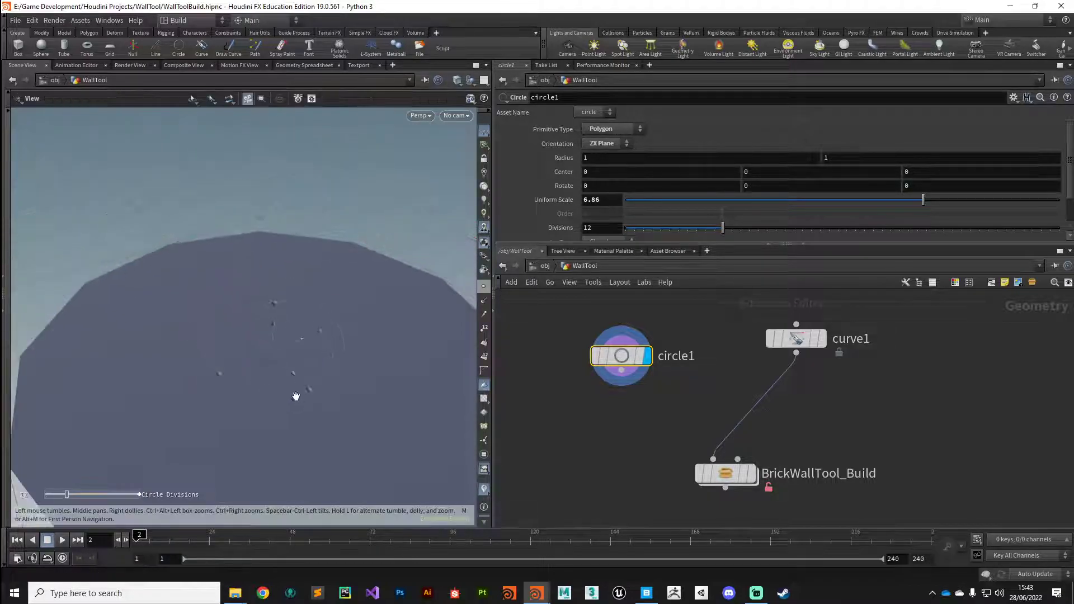
{"action": "scroll", "coordinate": [224, 290], "scroll_direction": "down", "scroll_amount": 5}
{"action": "scroll", "coordinate": [220, 319], "scroll_direction": "up", "scroll_amount": 2}
{"action": "key", "text": "Return"}
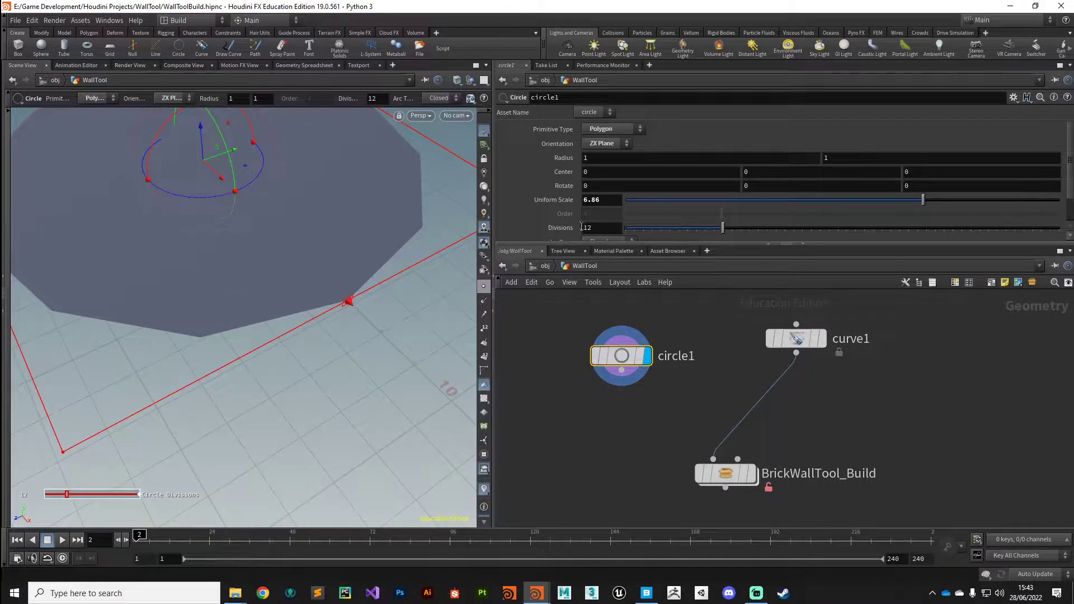
{"action": "scroll", "coordinate": [216, 312], "scroll_direction": "down", "scroll_amount": 5}
{"action": "key", "text": "Escape"}
{"action": "left_click_drag", "start_coordinate": [300, 324], "coordinate": [252, 296]}
{"action": "key", "text": "Return"}
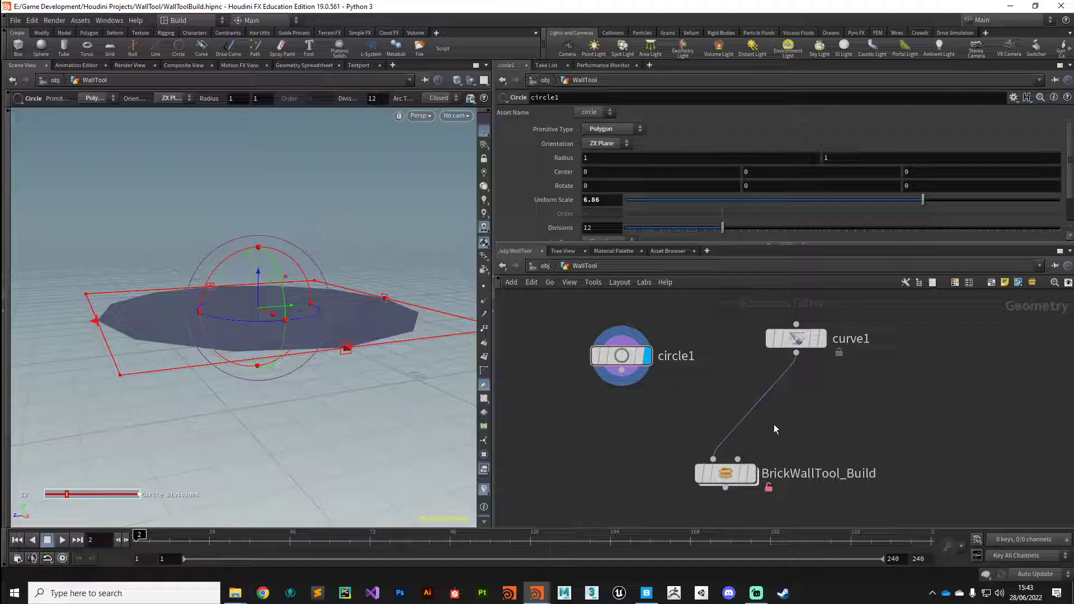
{"action": "key", "text": "y"}
{"action": "mouse_move", "coordinate": [806, 424]}
{"action": "left_mouse_down"}
{"action": "mouse_move", "coordinate": [699, 426]}
{"action": "mouse_move", "coordinate": [659, 441]}
{"action": "left_mouse_up"}
Wire circle1's output into BrickWallTool_Build's first input, turning the wall into a ring.
{"action": "left_click", "coordinate": [754, 480]}
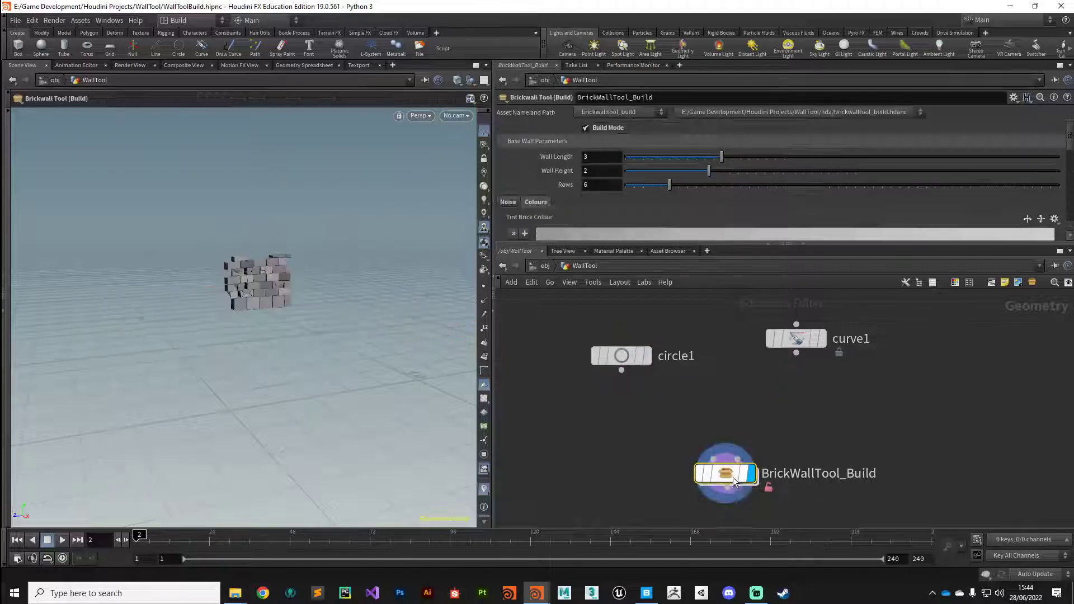
{"action": "left_click", "coordinate": [622, 370]}
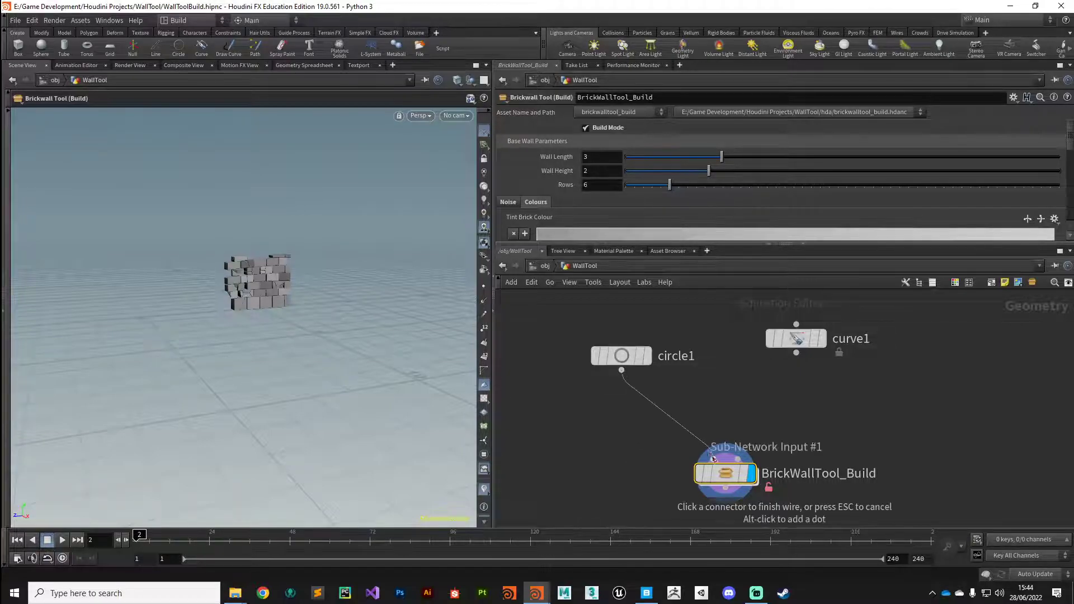
{"action": "left_click", "coordinate": [595, 514]}
{"action": "left_click_drag", "start_coordinate": [259, 357], "coordinate": [347, 313]}
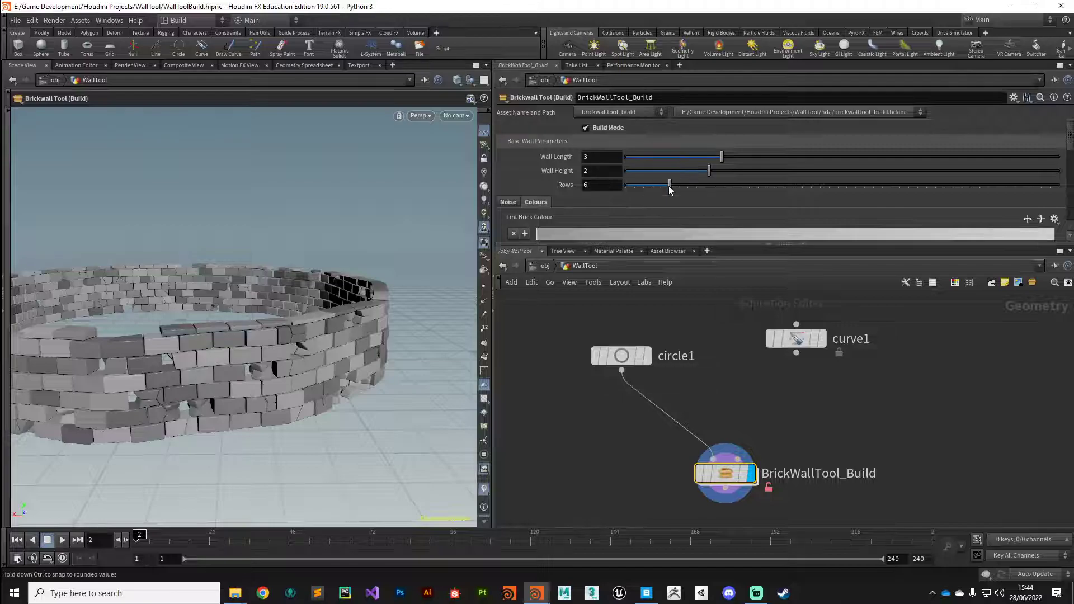
Lower the ring wall's Rows from 6 to 3 and orbit around it.
{"action": "left_click_drag", "start_coordinate": [671, 185], "coordinate": [651, 192]}
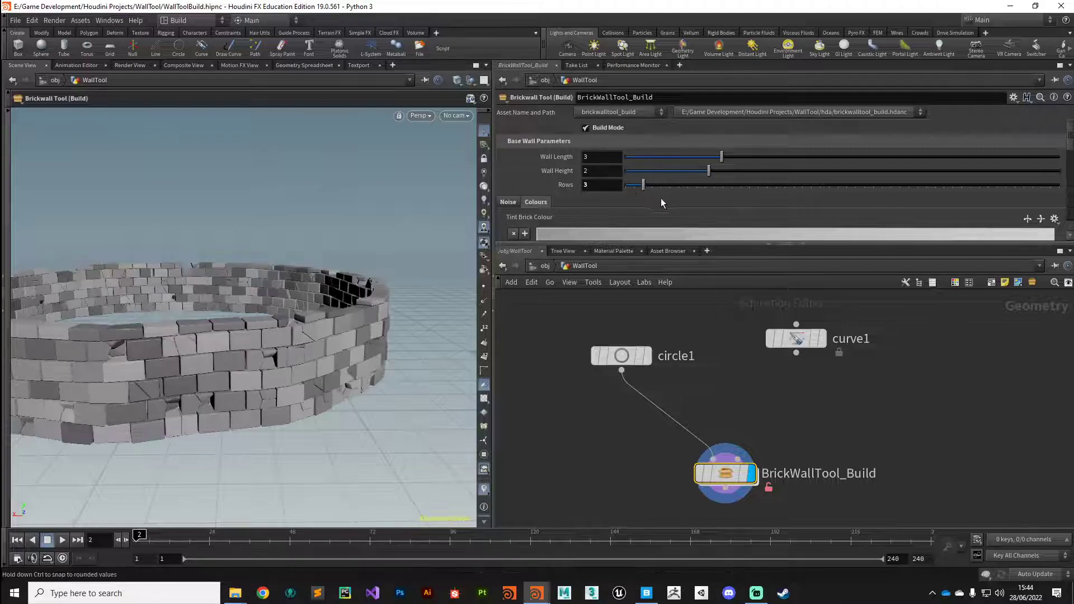
{"action": "key", "text": "Escape"}
{"action": "left_click_drag", "start_coordinate": [184, 392], "coordinate": [330, 425]}
{"action": "left_click_drag", "start_coordinate": [726, 474], "coordinate": [715, 477]}
{"action": "key", "text": "Escape"}
{"action": "left_click_drag", "start_coordinate": [252, 386], "coordinate": [267, 250]}
Change circle1's Arc Type from Closed to Open Arc and view the ring wall from above.
{"action": "left_click", "coordinate": [621, 356]}
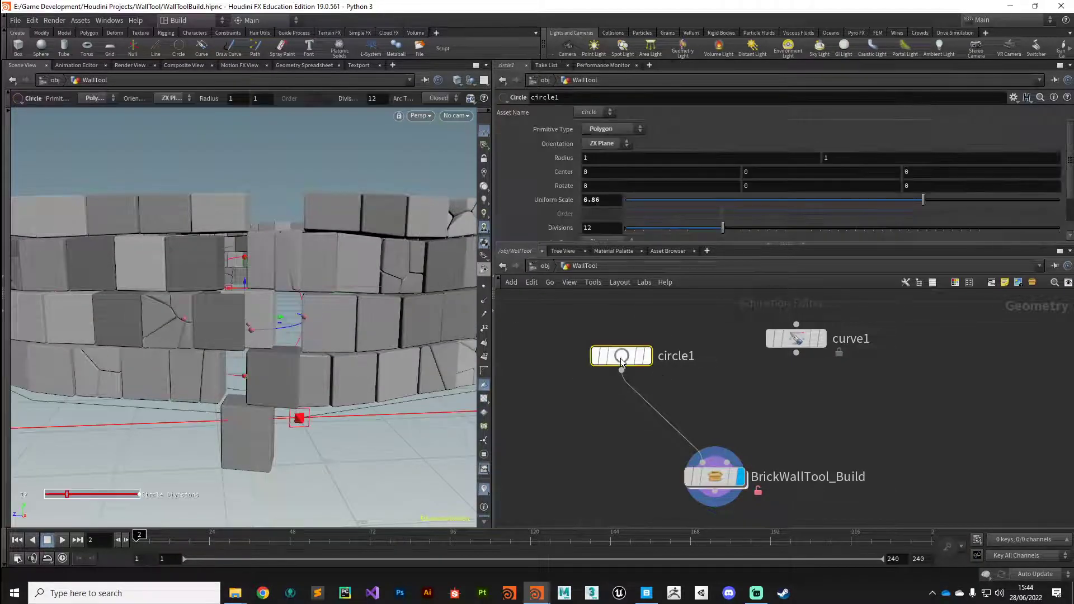
{"action": "scroll", "coordinate": [783, 179], "scroll_direction": "down", "scroll_amount": 2}
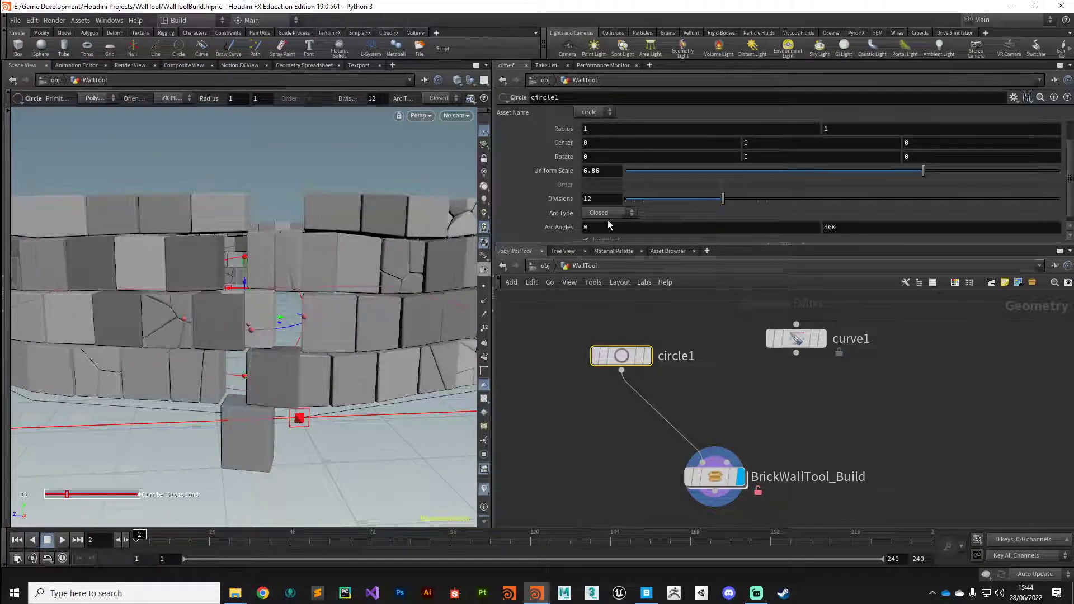
{"action": "left_click", "coordinate": [597, 216]}
{"action": "left_click", "coordinate": [600, 236]}
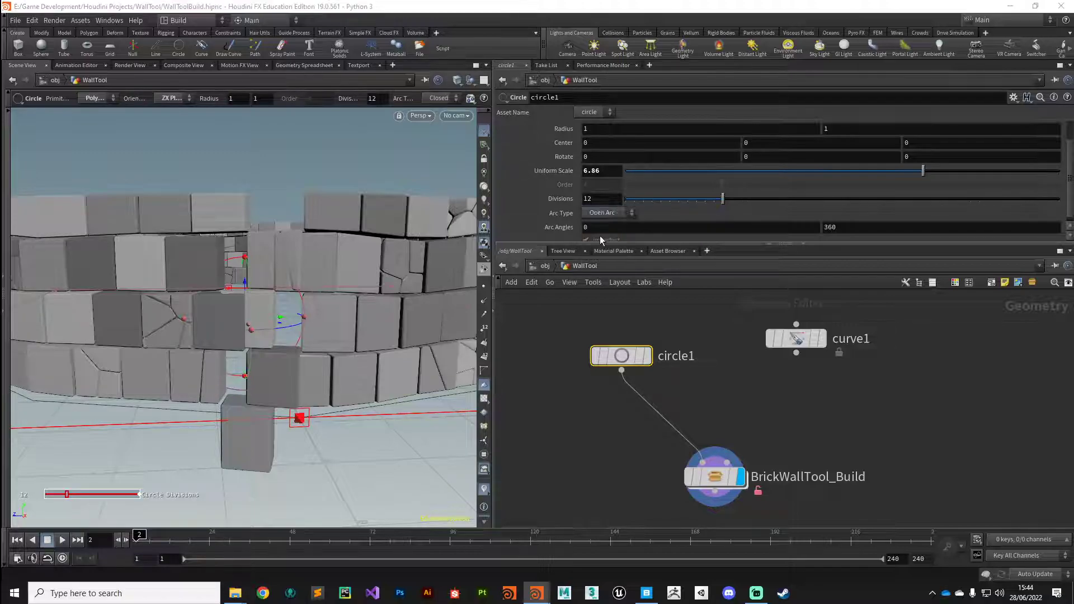
{"action": "scroll", "coordinate": [343, 307], "scroll_direction": "down", "scroll_amount": 5}
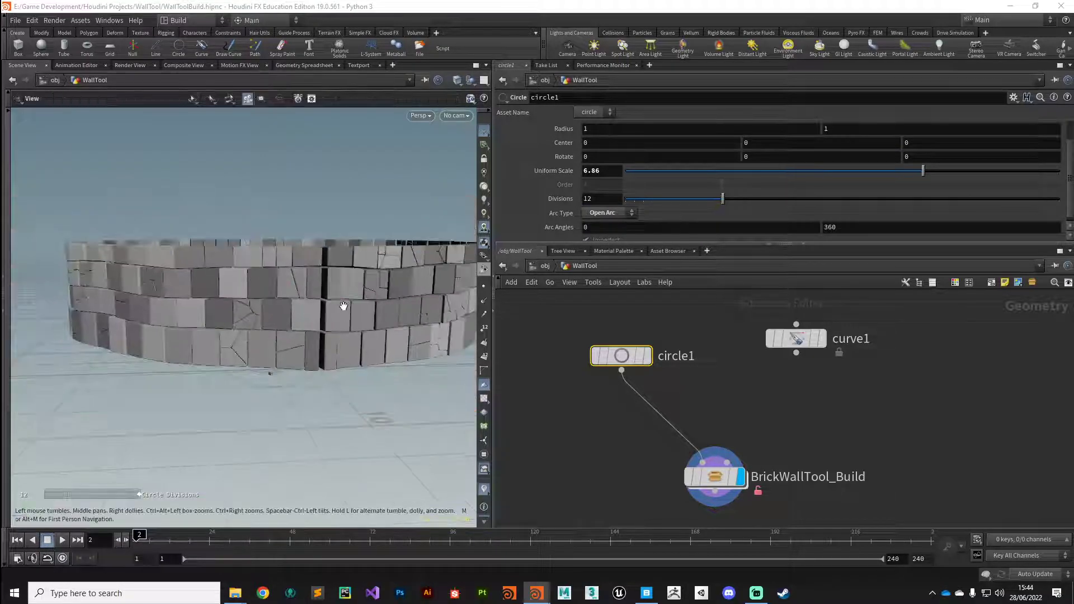
{"action": "left_click_drag", "start_coordinate": [343, 307], "coordinate": [227, 383]}
{"action": "key", "text": "Return"}
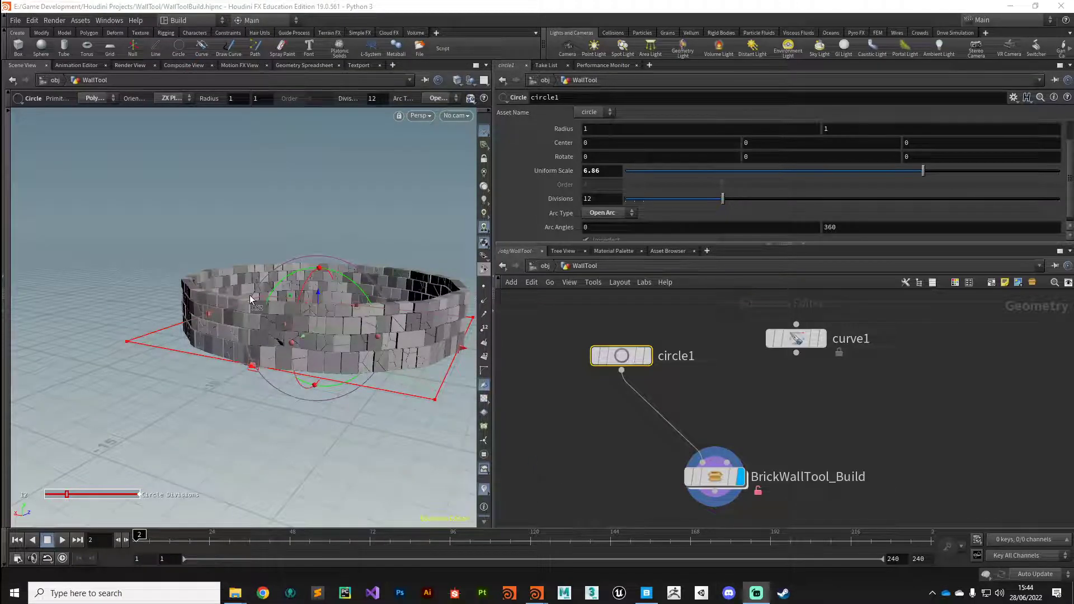
Orbit closer to the ring wall and move BrickWallTool_Build up and left beneath circle1.
{"action": "left_click_drag", "start_coordinate": [425, 392], "coordinate": [252, 386]}
{"action": "left_click_drag", "start_coordinate": [722, 485], "coordinate": [671, 468]}
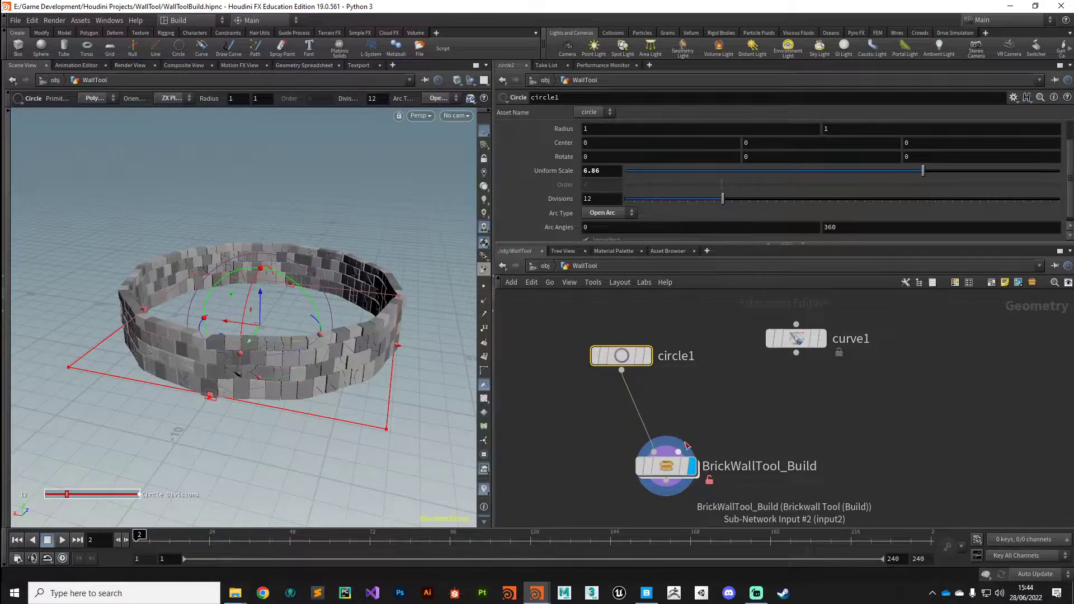